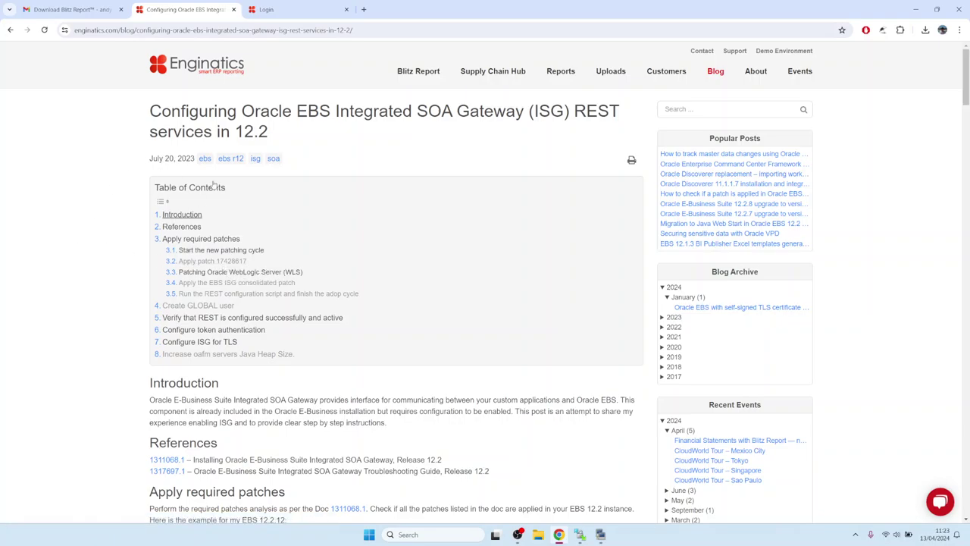
Step: Jump to the 'Apply patch 17428617' section and read through its ISG steps
left_click(219, 261)
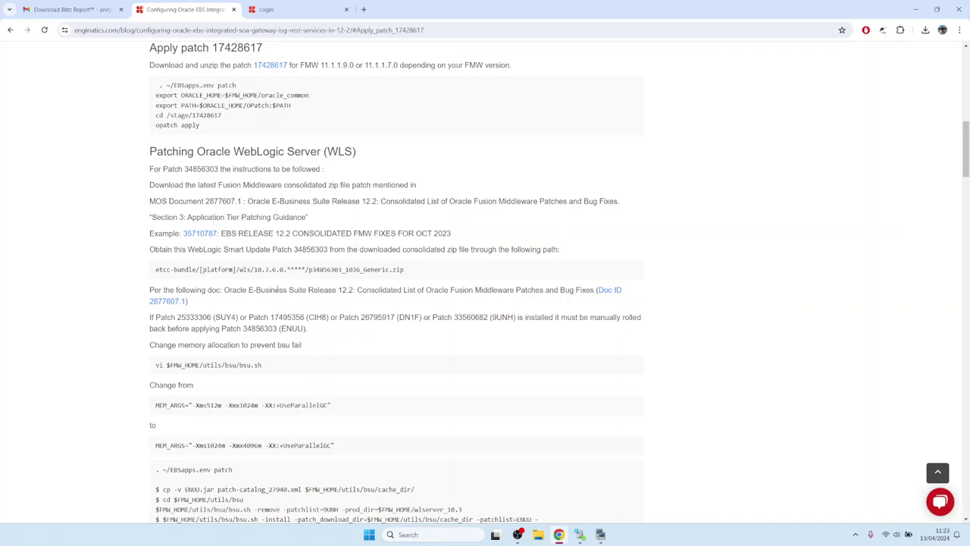
scroll(277, 289, "down", 4)
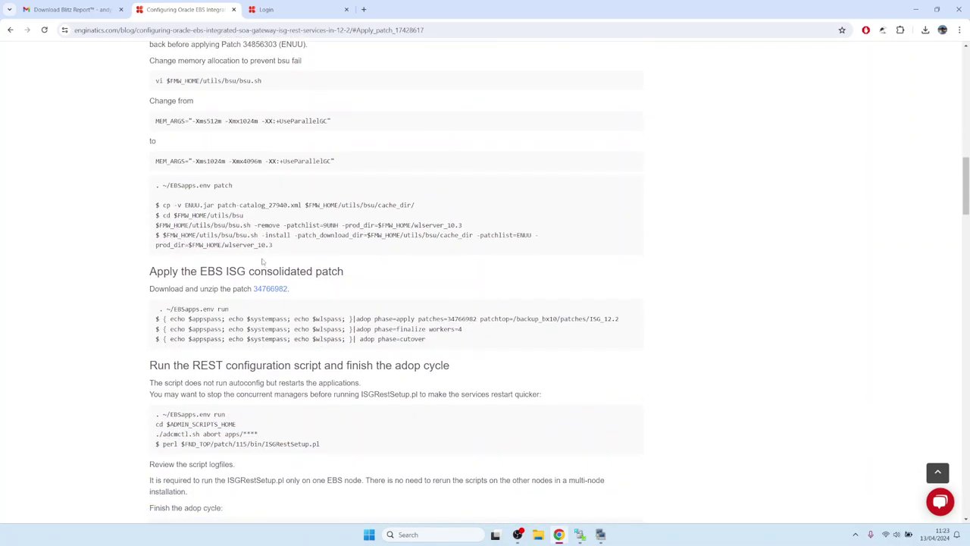
scroll(263, 261, "down", 3)
left_click_drag(327, 256, 163, 262)
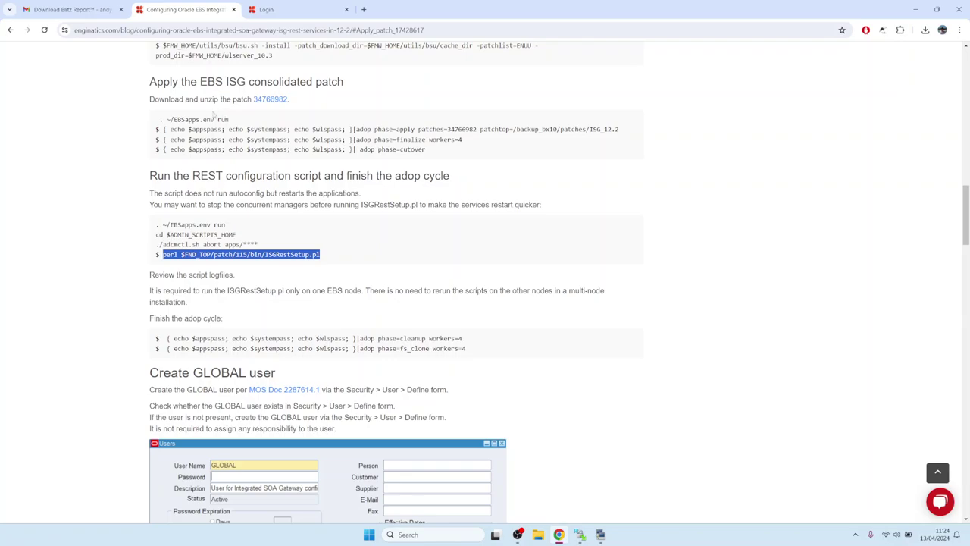
scroll(278, 254, "down", 3)
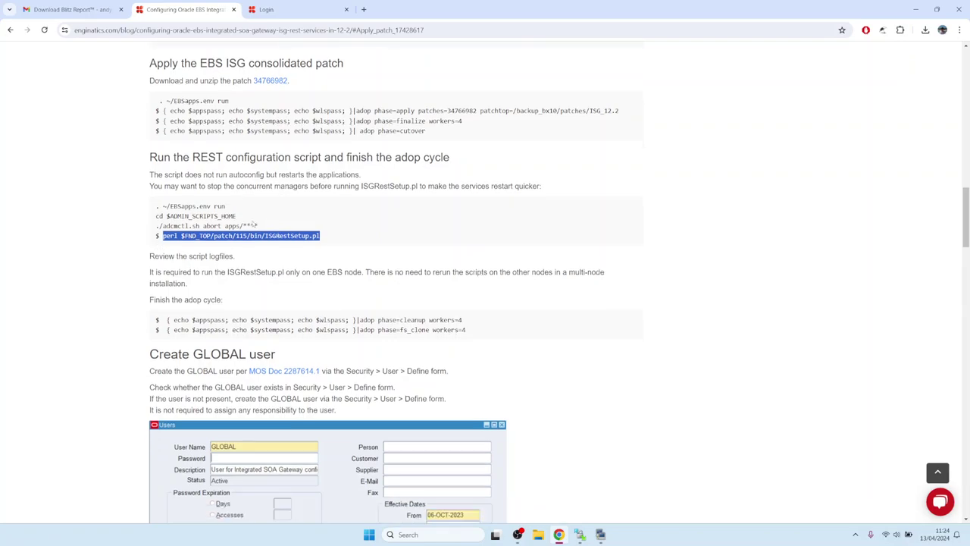
left_click(217, 187)
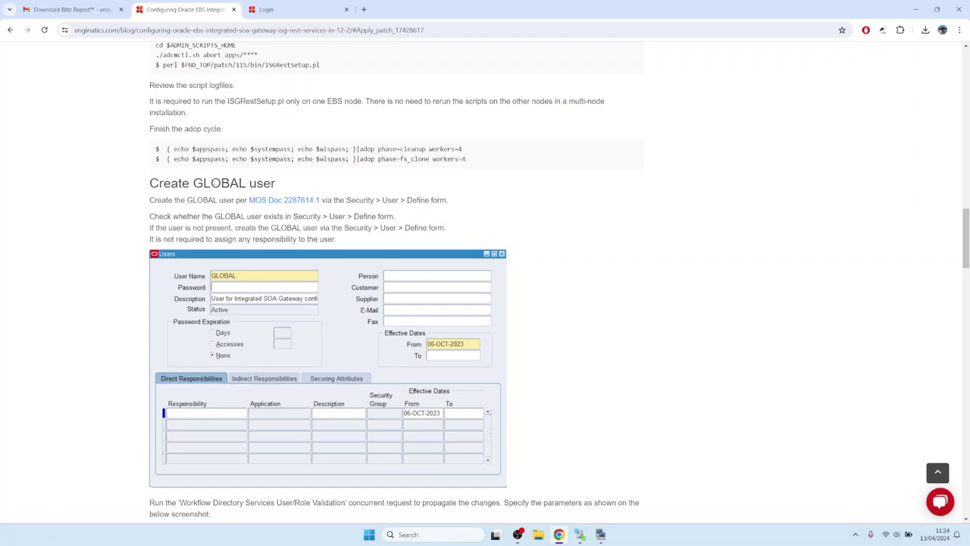
double_click(217, 185)
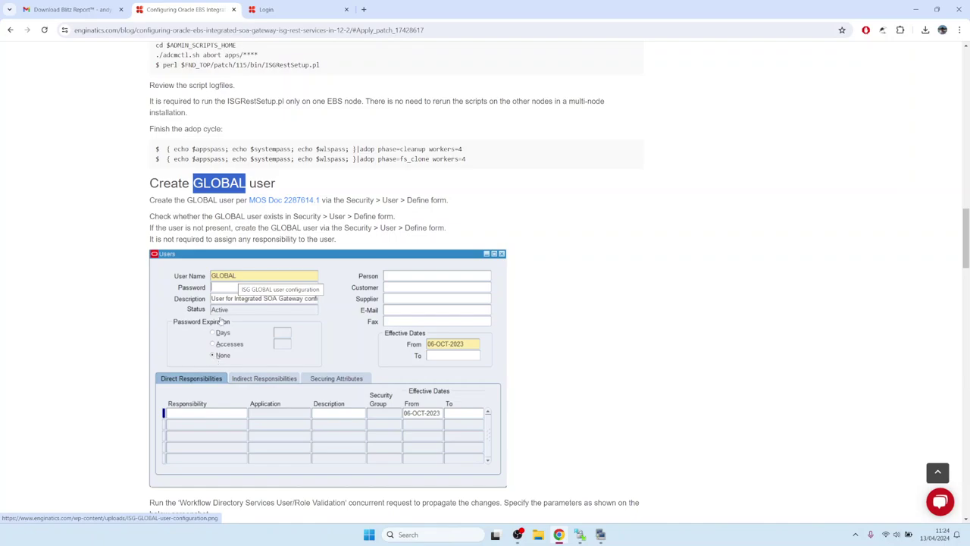
Step: Finish the ISG post and go back to the Installation Guide's Installation section
scroll(221, 321, "down", 2)
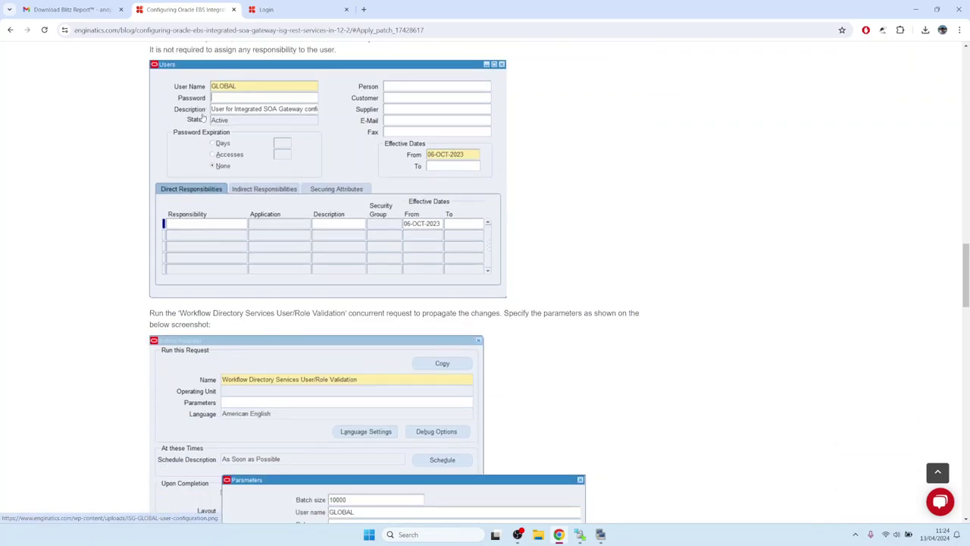
scroll(203, 118, "down", 2)
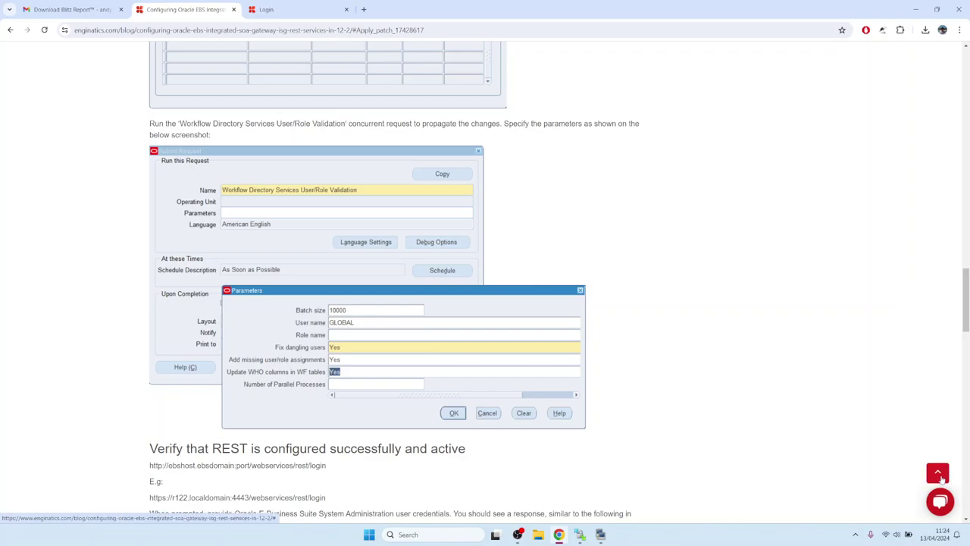
left_click(10, 29)
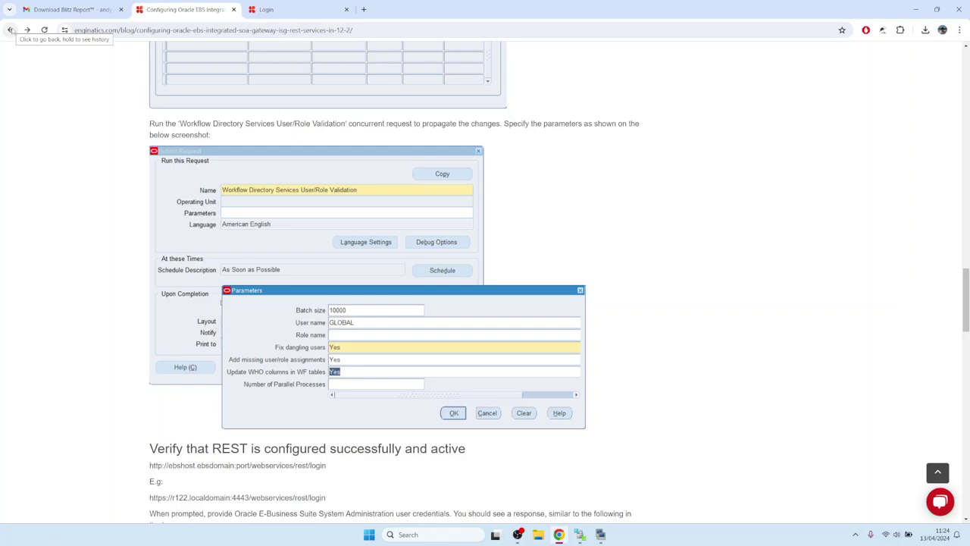
left_click(10, 30)
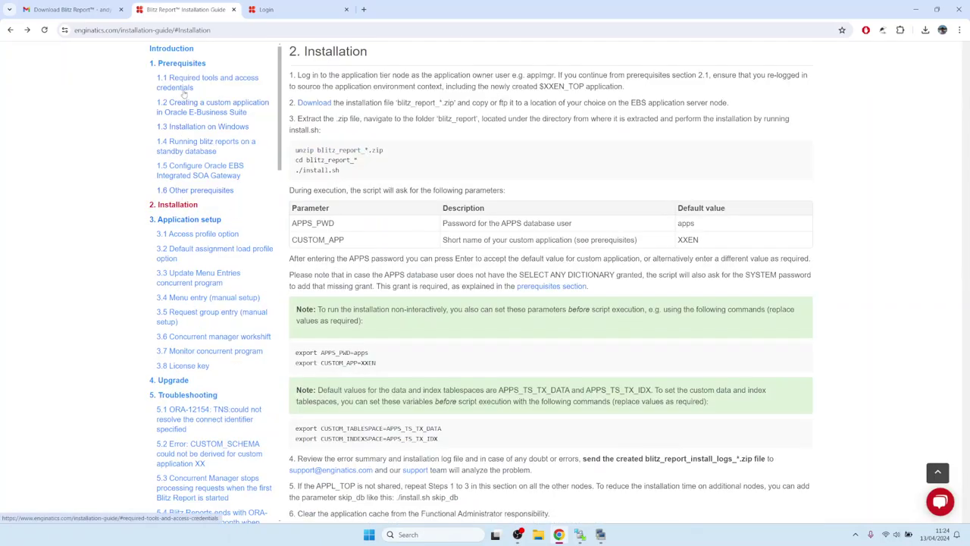
Step: From the guide's Introduction, follow the CUSTOM.pll link to section 5.22
left_click(171, 49)
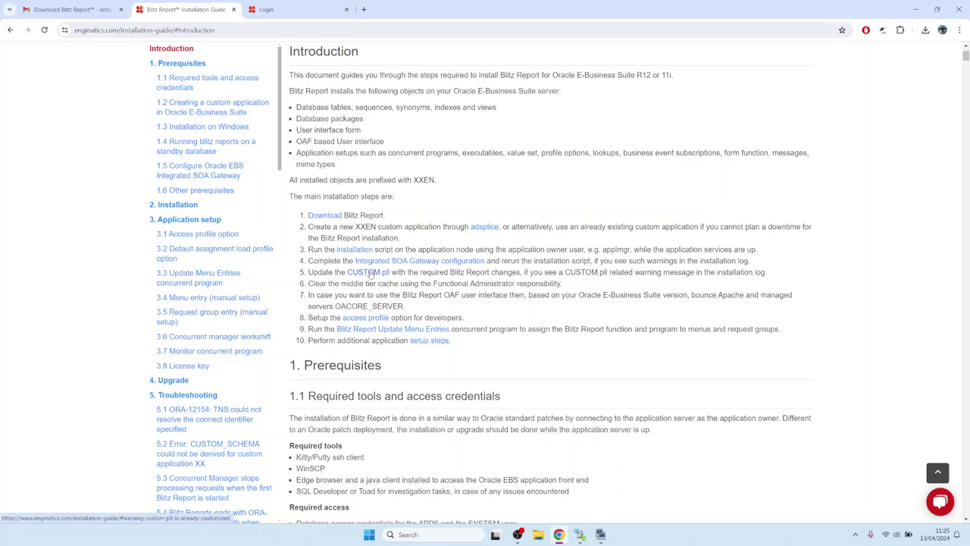
left_click(370, 273)
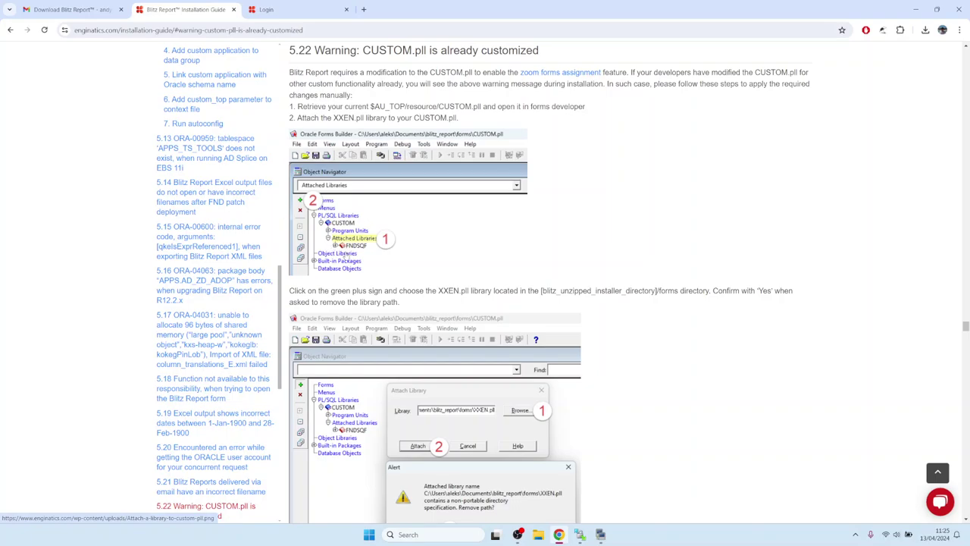
Step: Read section 5.22, highlighting the XXEN library name and the xxen_event code line
left_click_drag(437, 290, 458, 290)
scroll(373, 248, "down", 4)
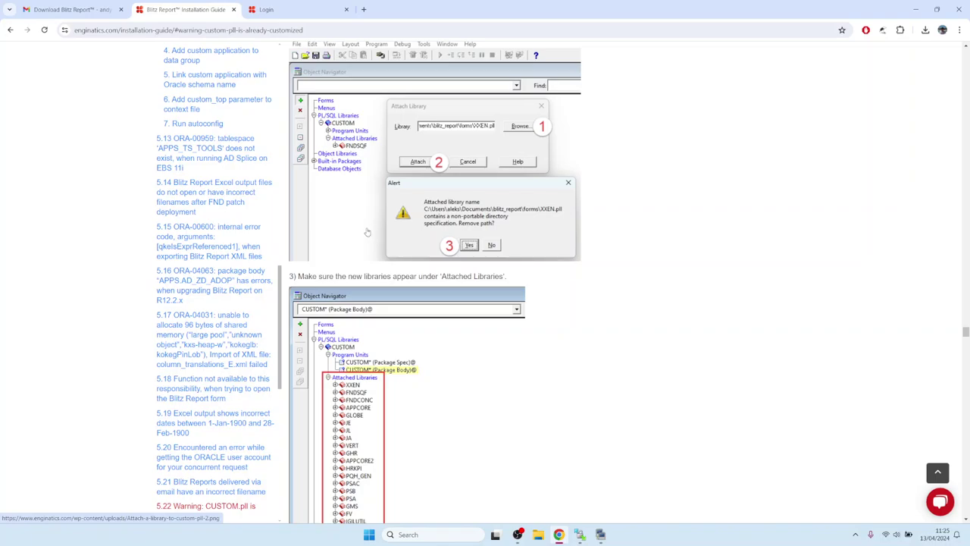
scroll(362, 265, "down", 2)
scroll(364, 266, "down", 4)
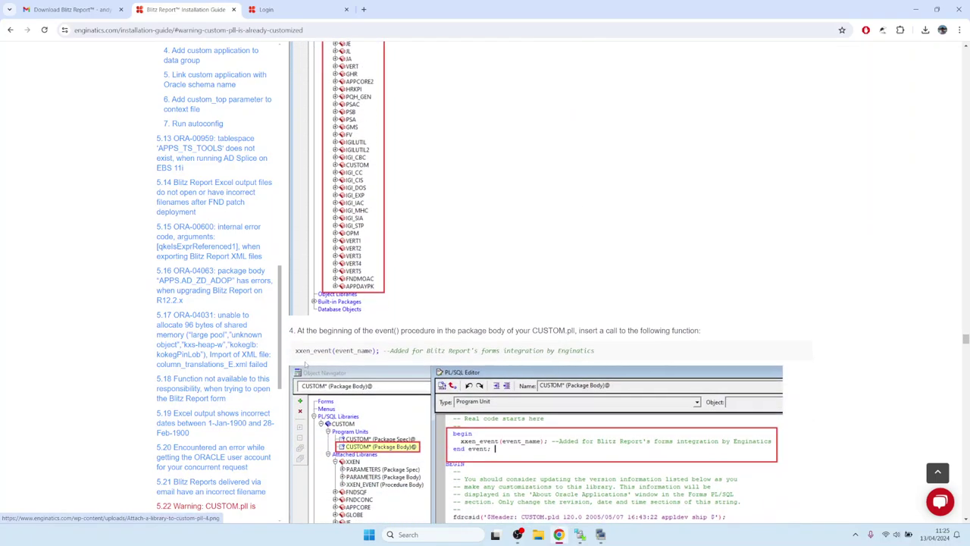
left_click_drag(296, 350, 599, 351)
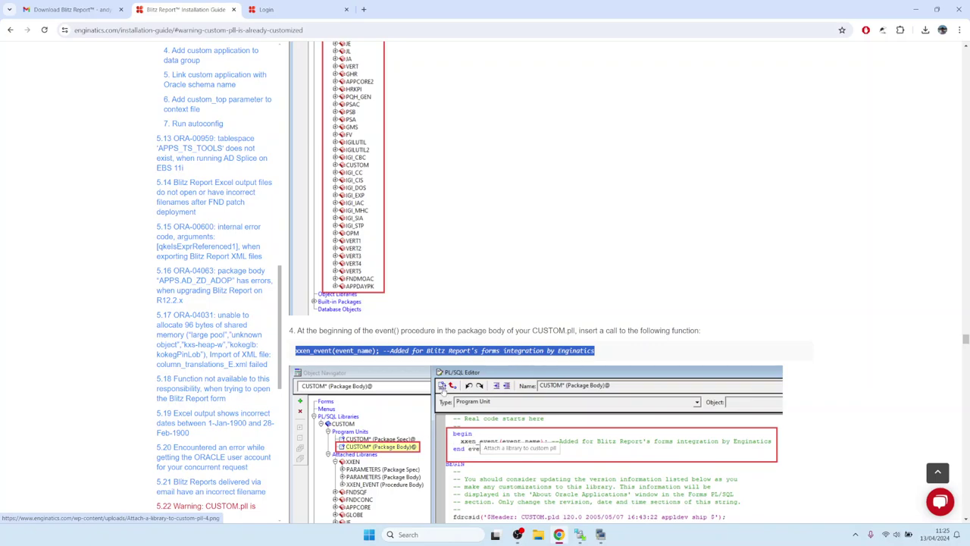
scroll(417, 332, "down", 4)
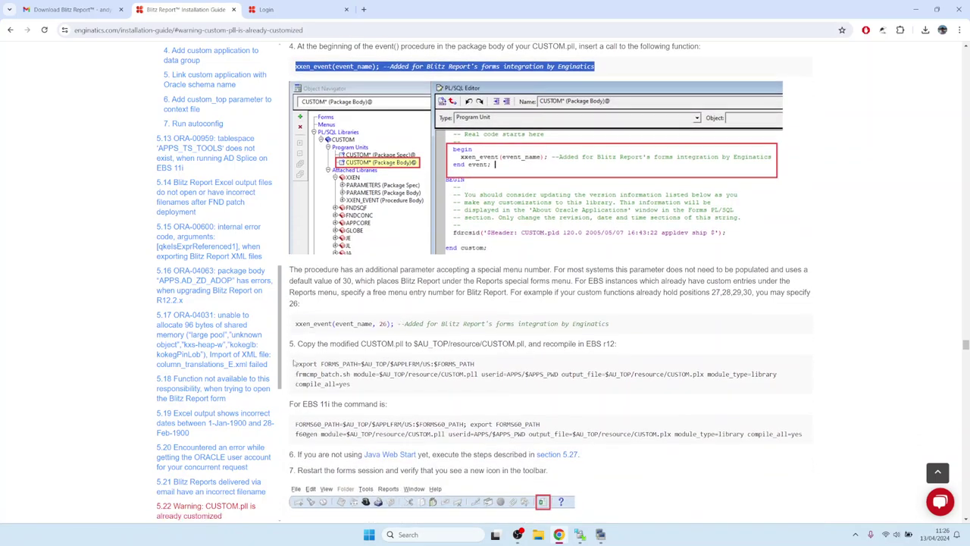
Step: Review the CUSTOM.pll recompile commands and step 5 line, then open the Enginatics Support page
left_click_drag(295, 361, 365, 387)
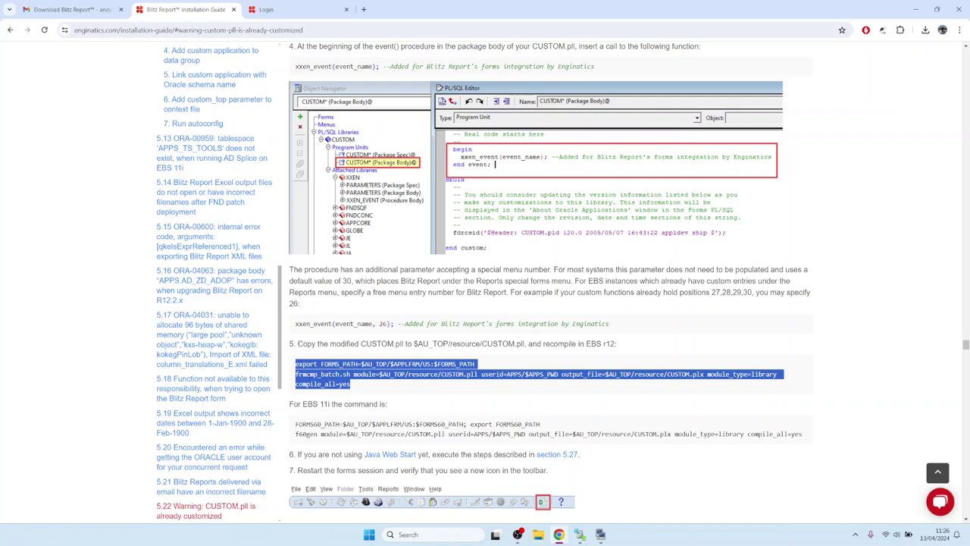
left_click_drag(297, 343, 633, 349)
left_click(489, 370)
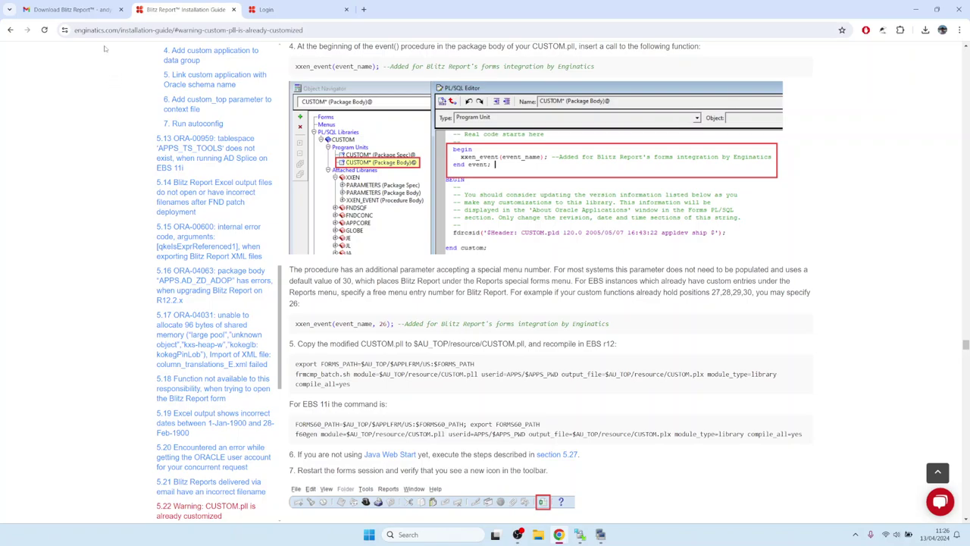
left_click(464, 248)
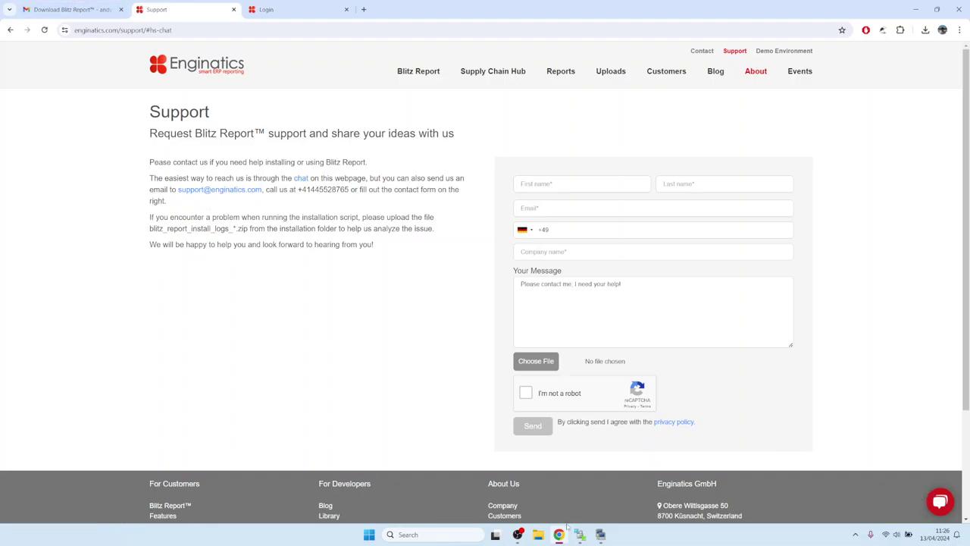
left_click(601, 535)
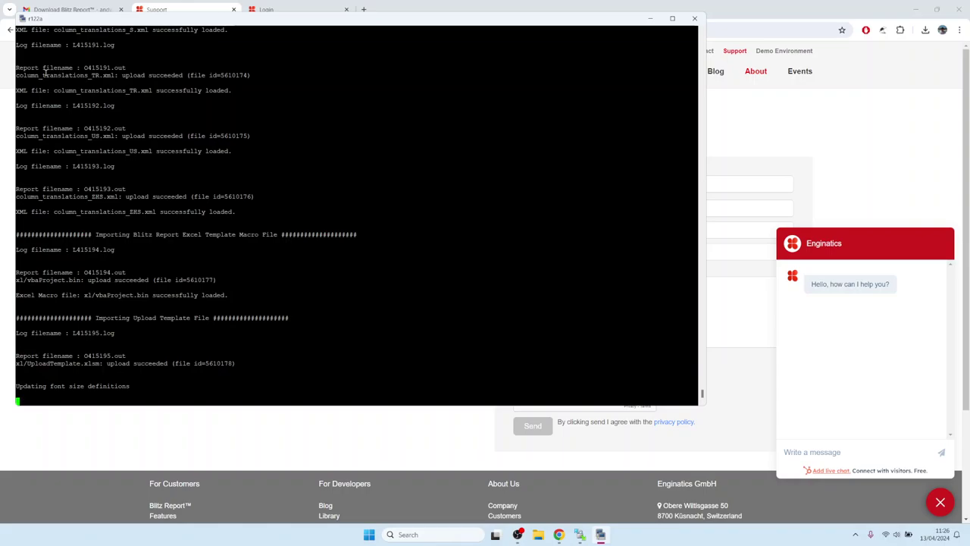
left_click_drag(40, 75, 115, 74)
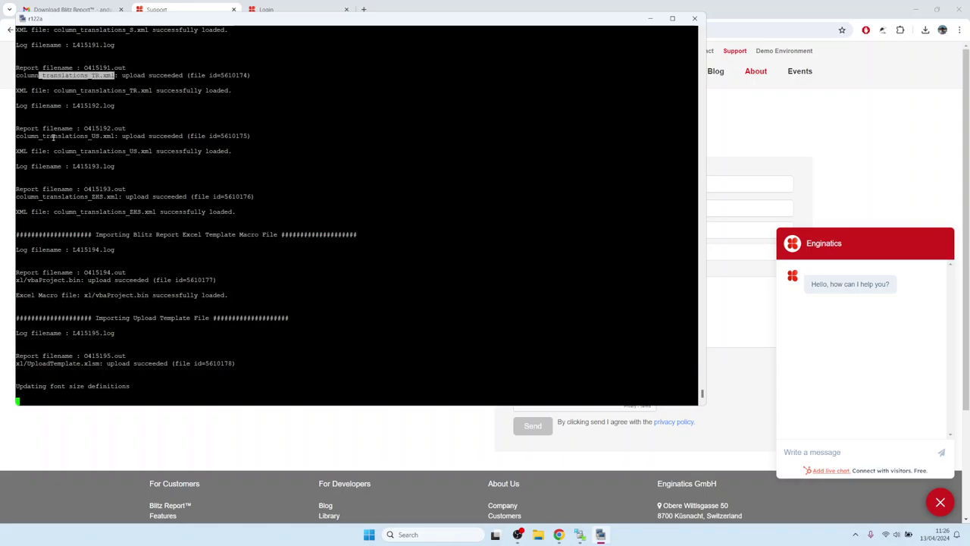
left_click_drag(38, 136, 97, 131)
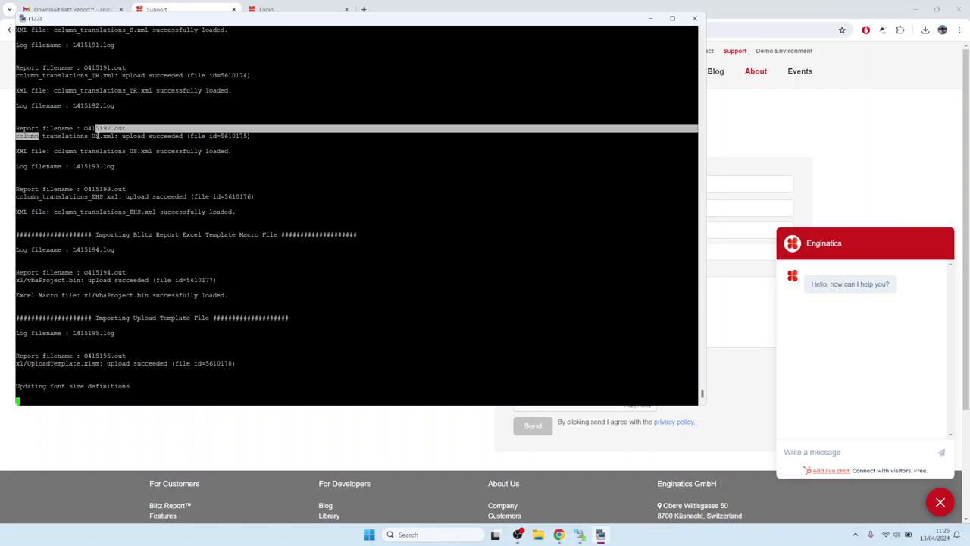
left_click(95, 169)
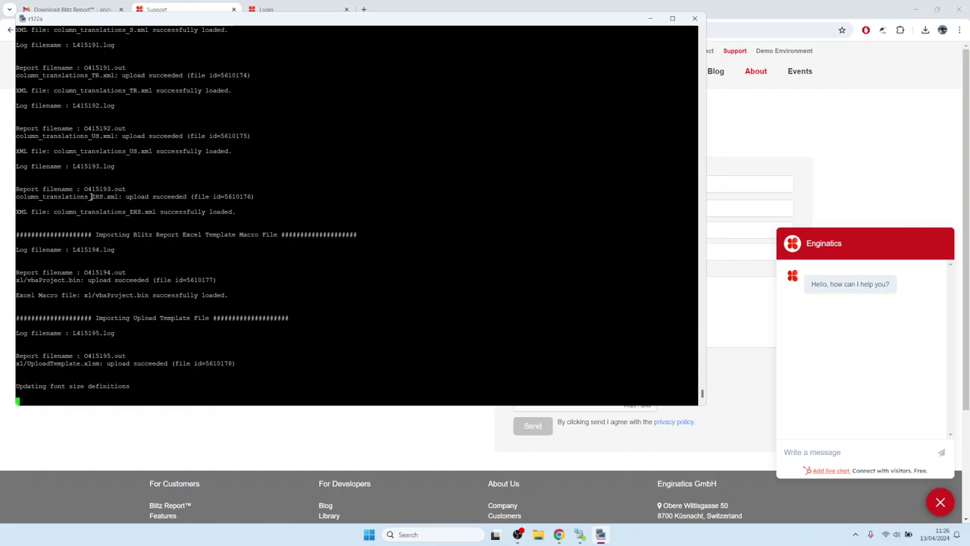
left_click_drag(92, 196, 100, 196)
left_click(59, 166)
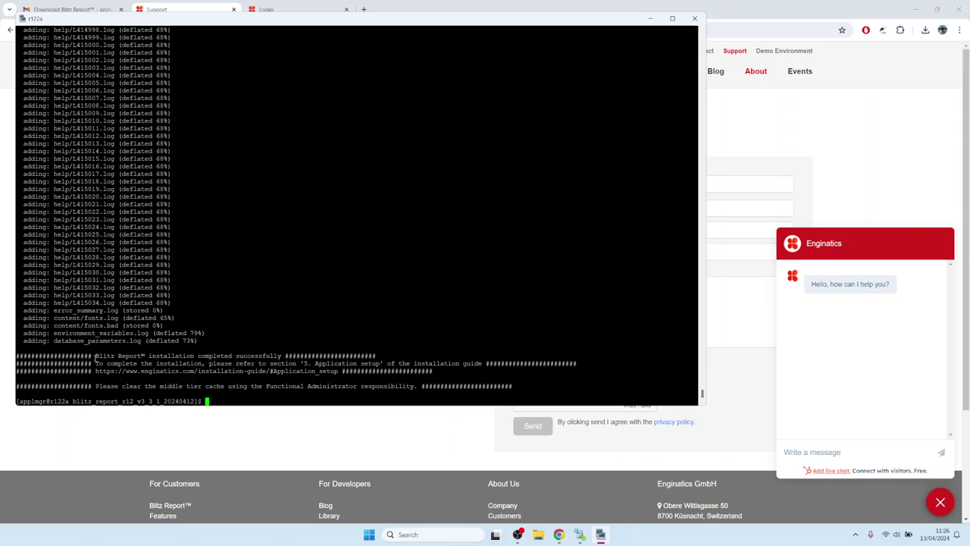
left_click(940, 502)
left_click(601, 534)
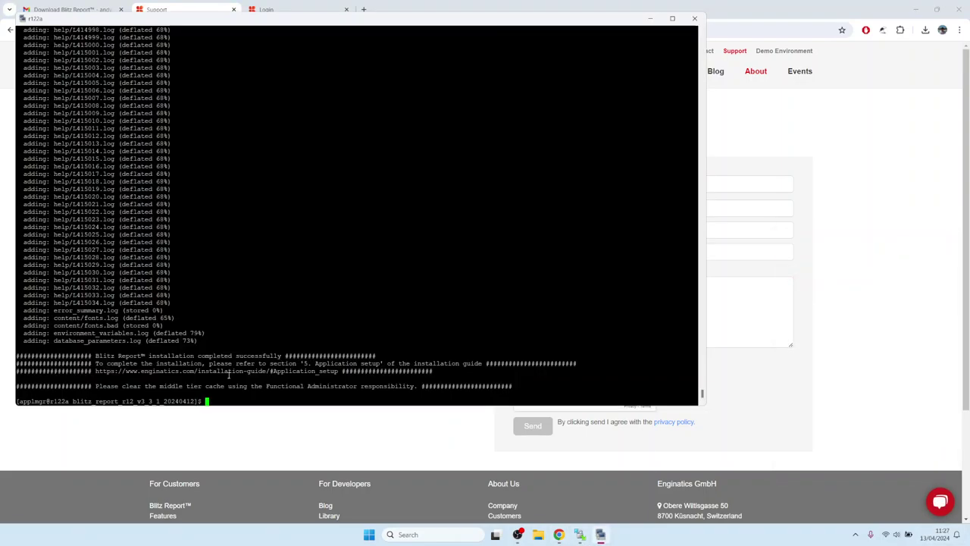
left_click_drag(97, 355, 449, 375)
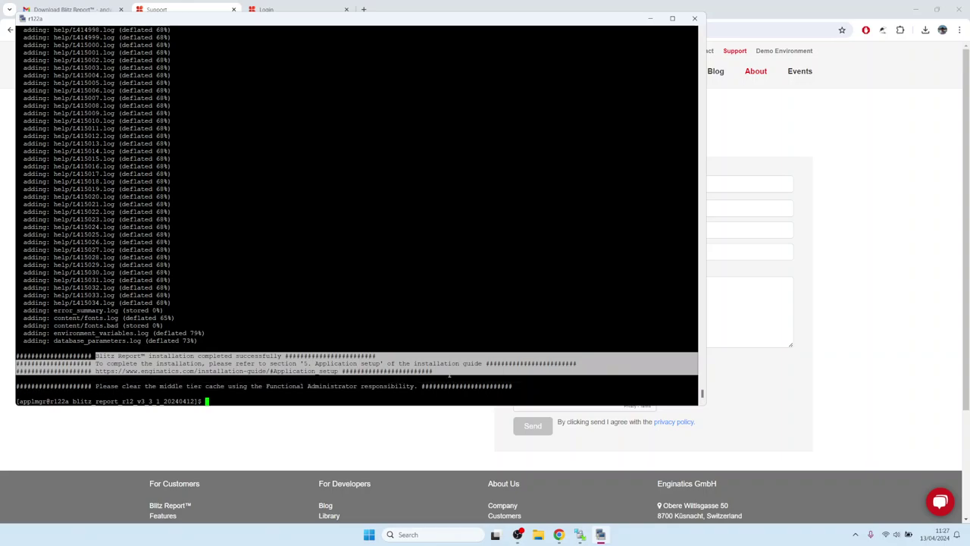
left_click(200, 331)
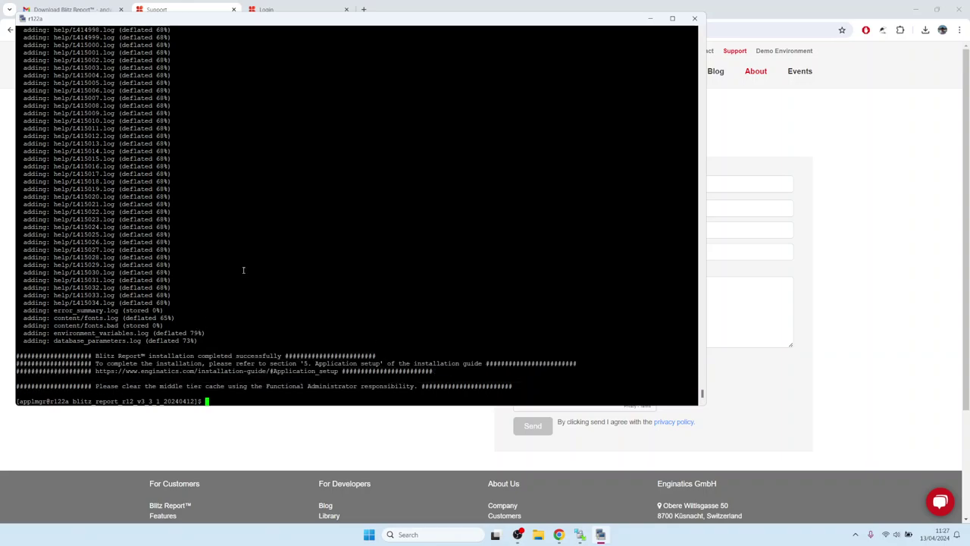
left_click_drag(96, 387, 417, 388)
left_click(297, 311)
left_click(872, 259)
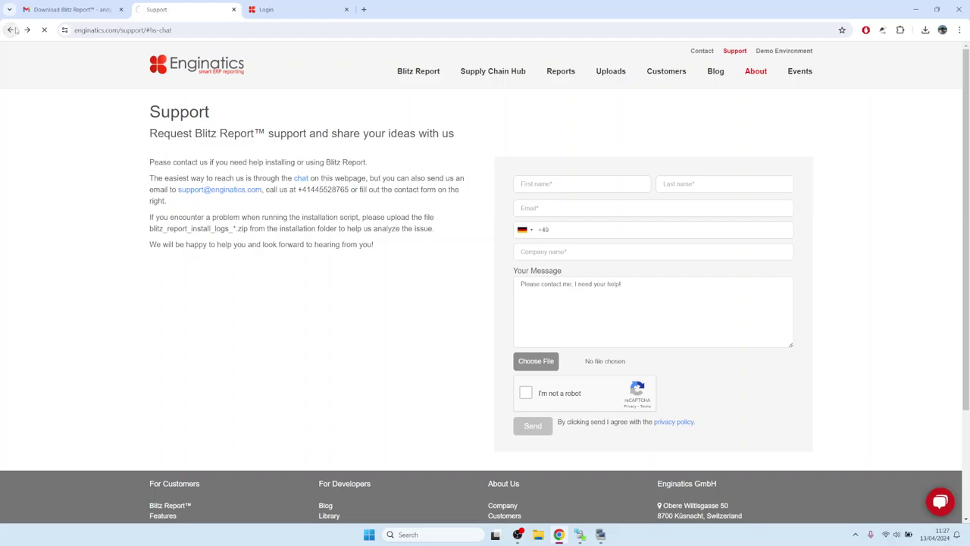
mouse_move(426, 82)
left_click(430, 228)
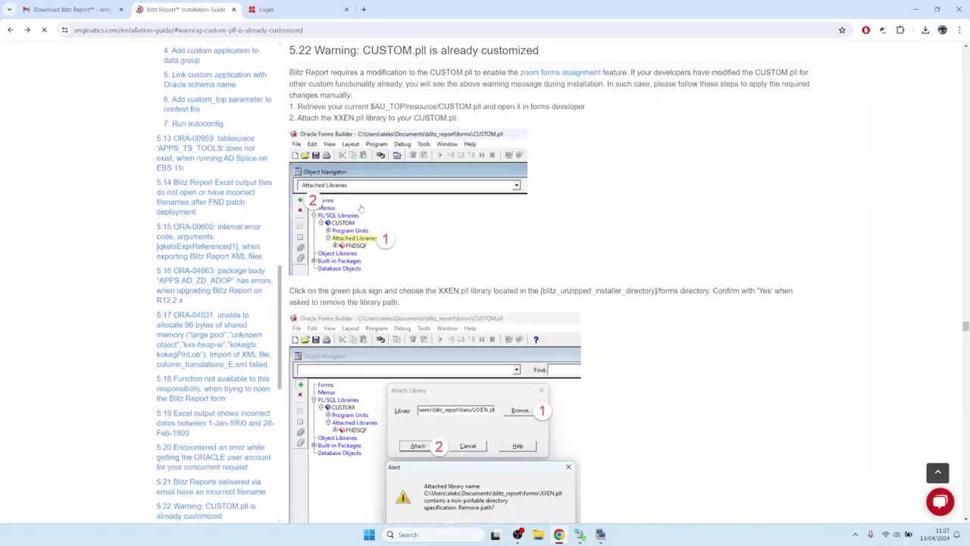
Step: Locate Introduction step 6 'Clear the middle tier cache', then switch to the EBS login tab
left_click(12, 30)
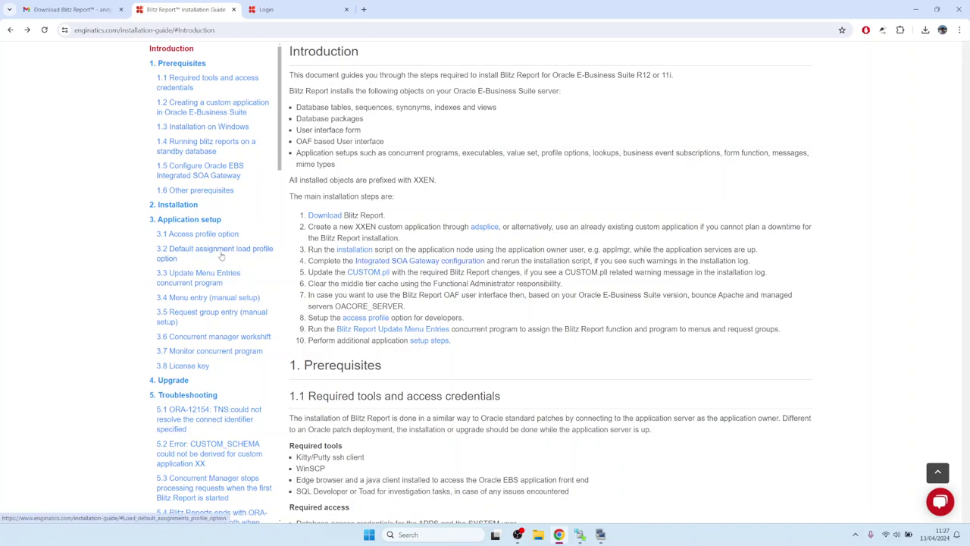
left_click(175, 219)
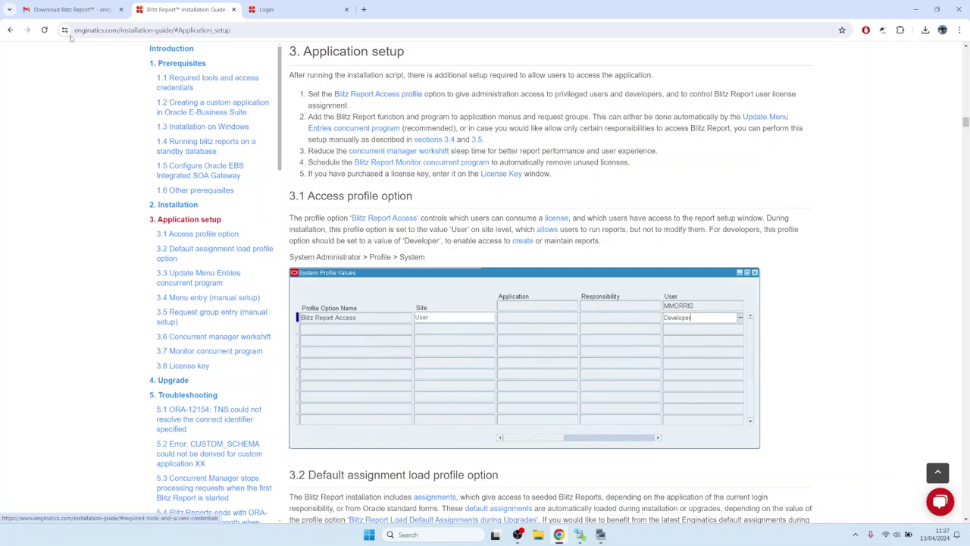
left_click(10, 30)
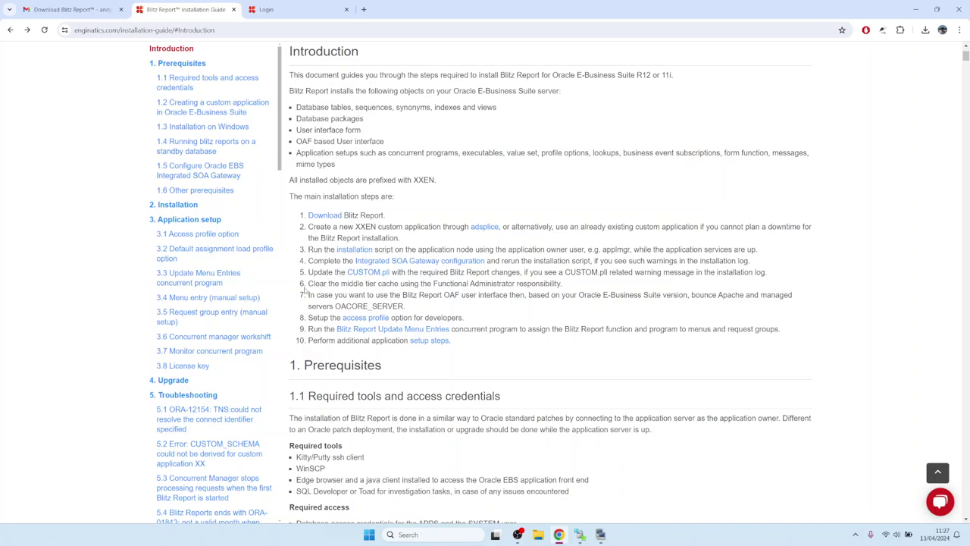
left_click_drag(313, 283, 566, 289)
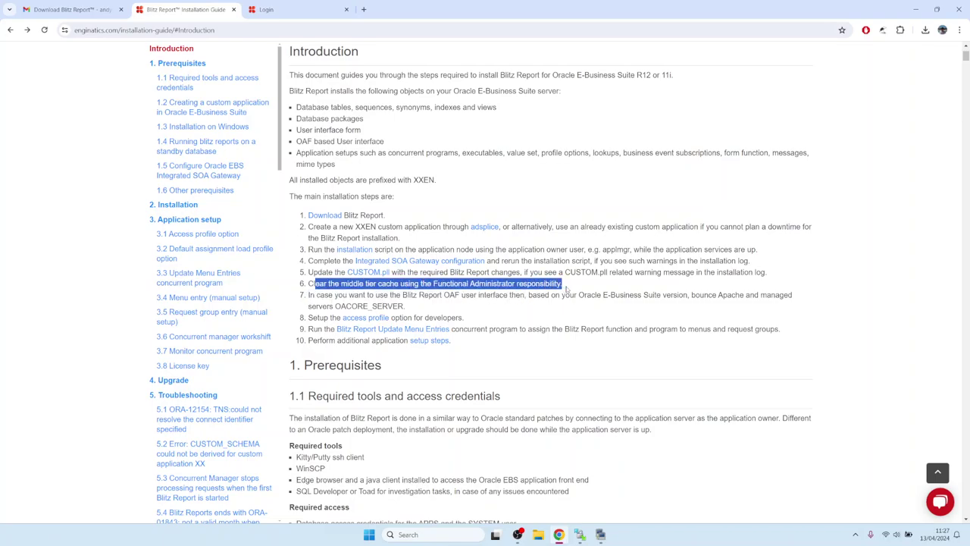
left_click(289, 15)
Step: Log in and open Functional Administrator's Core Services > Caching Framework > Global Configuration
left_click(461, 217)
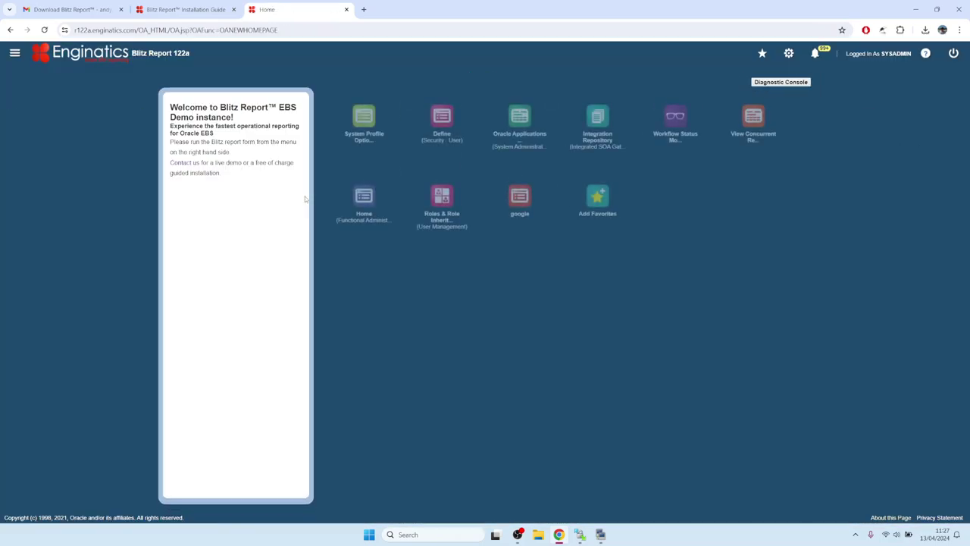
left_click(365, 200)
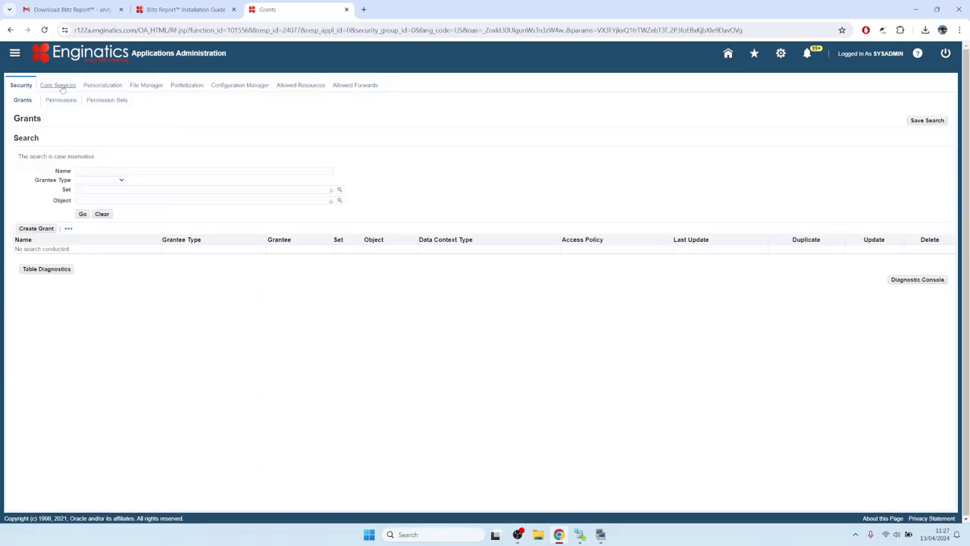
left_click(60, 87)
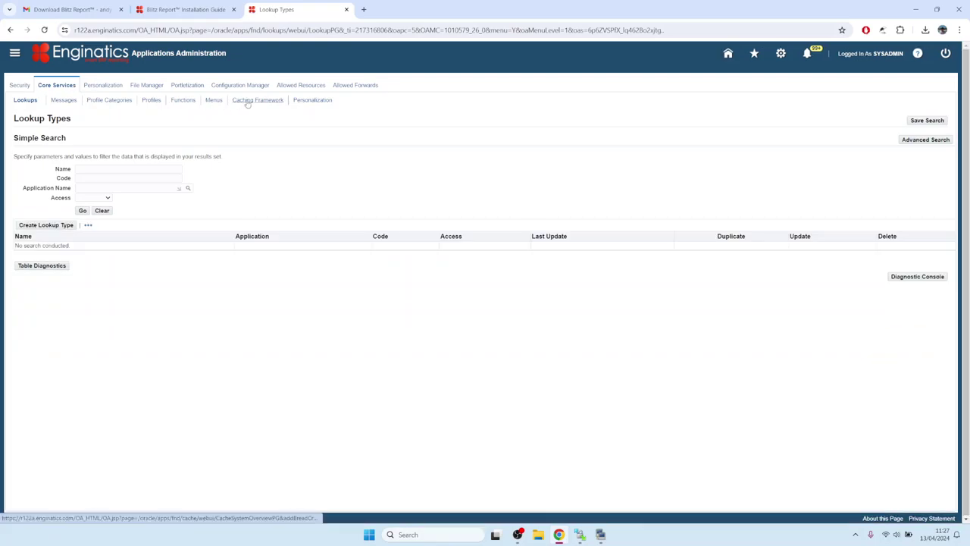
left_click(248, 101)
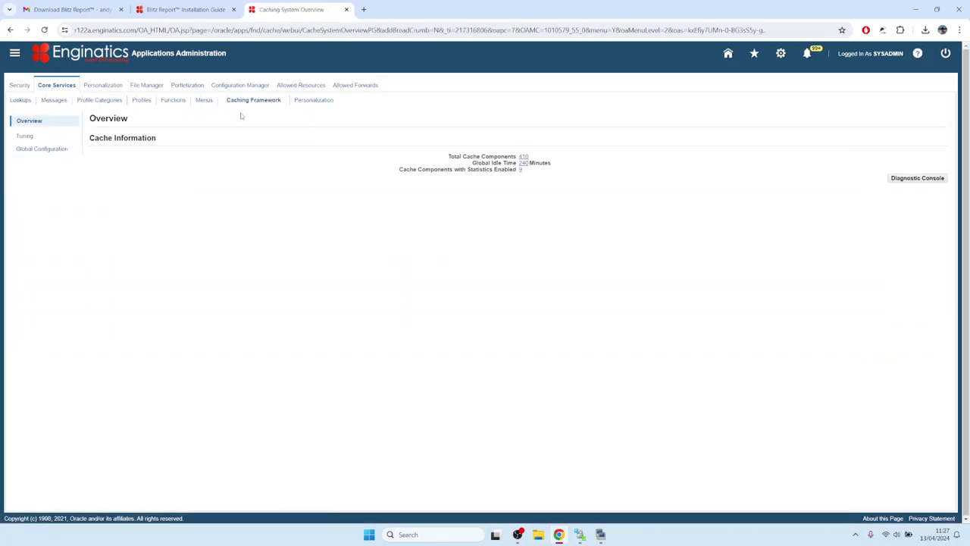
left_click(46, 149)
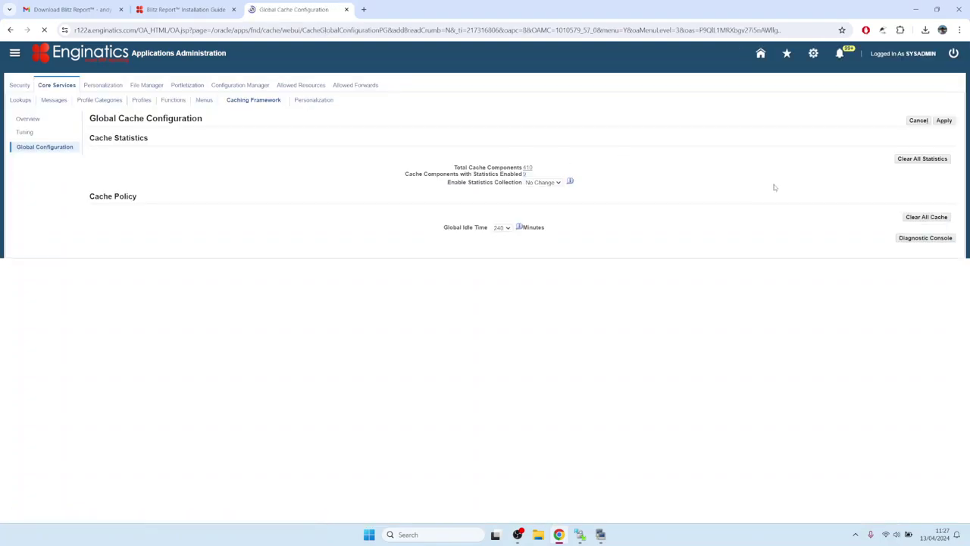
Step: Clear all caches across all mid-tiers and return to the EBS home page
left_click(926, 217)
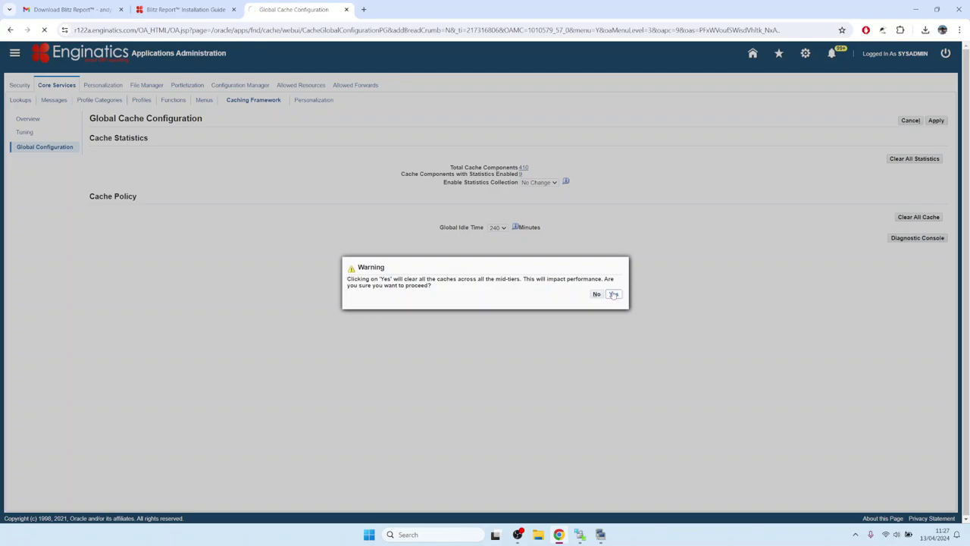
left_click(614, 295)
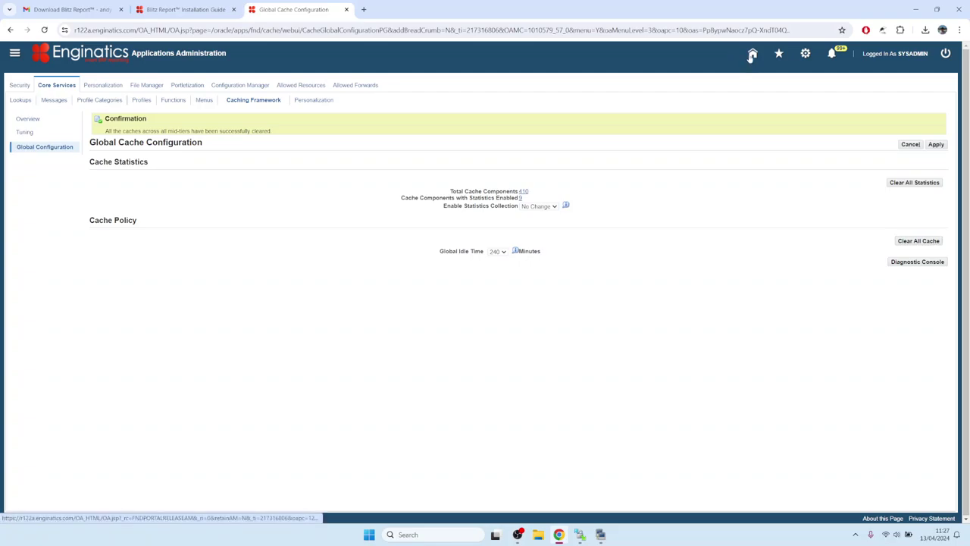
left_click(126, 56)
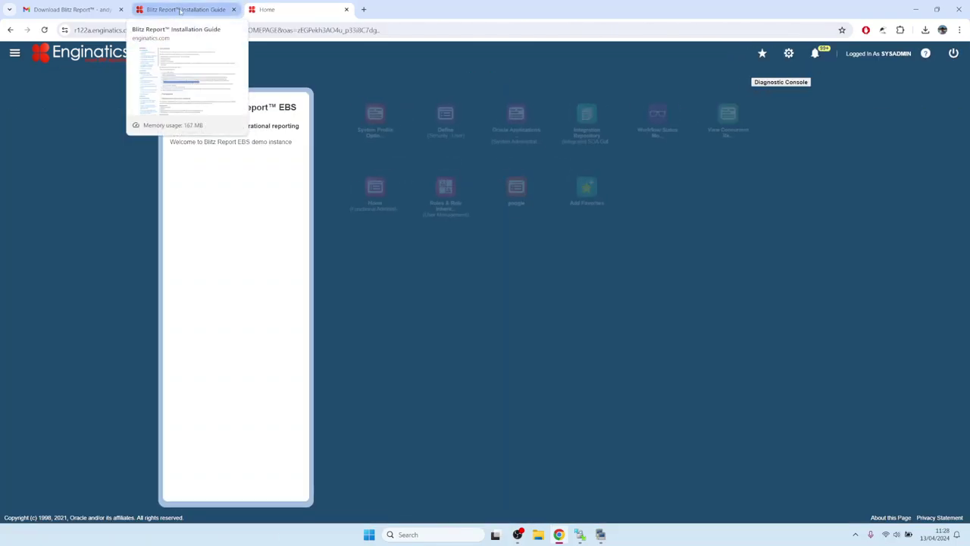
Step: Read the Blitz Report Access profile option section under 3. Application setup
left_click(181, 10)
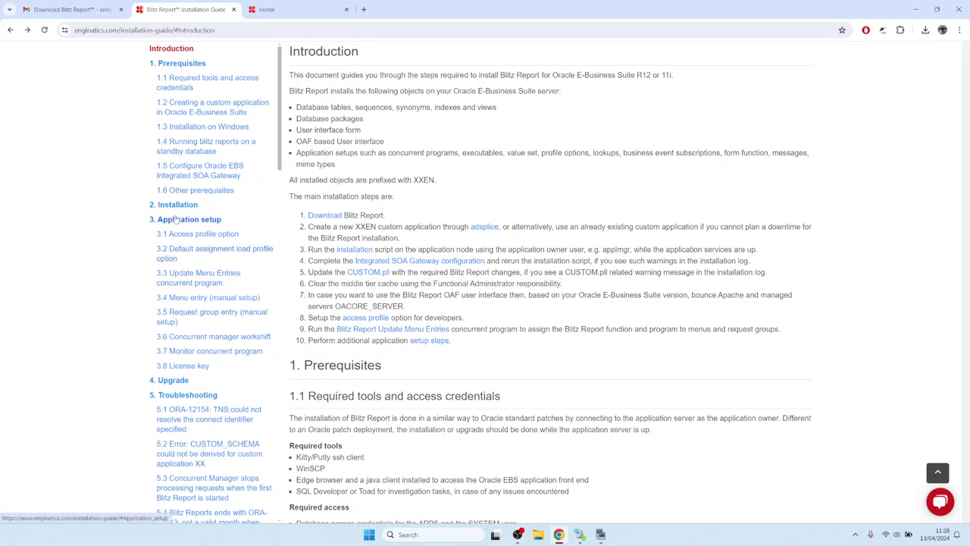
left_click(175, 220)
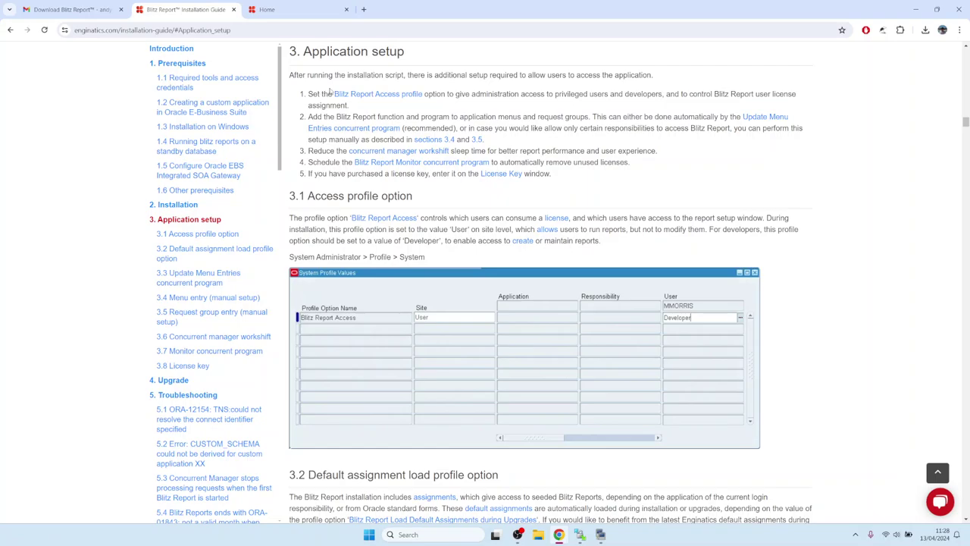
left_click_drag(334, 93, 422, 94)
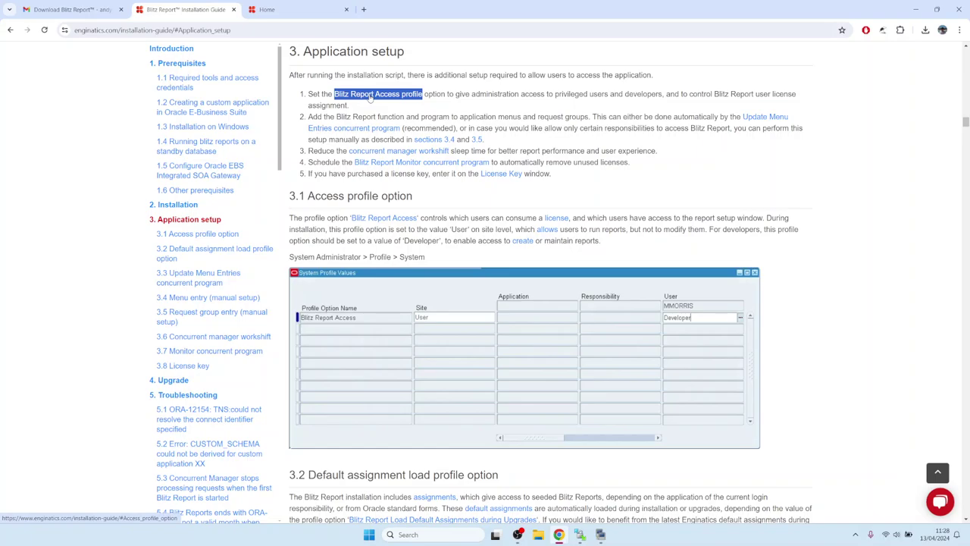
left_click(371, 96)
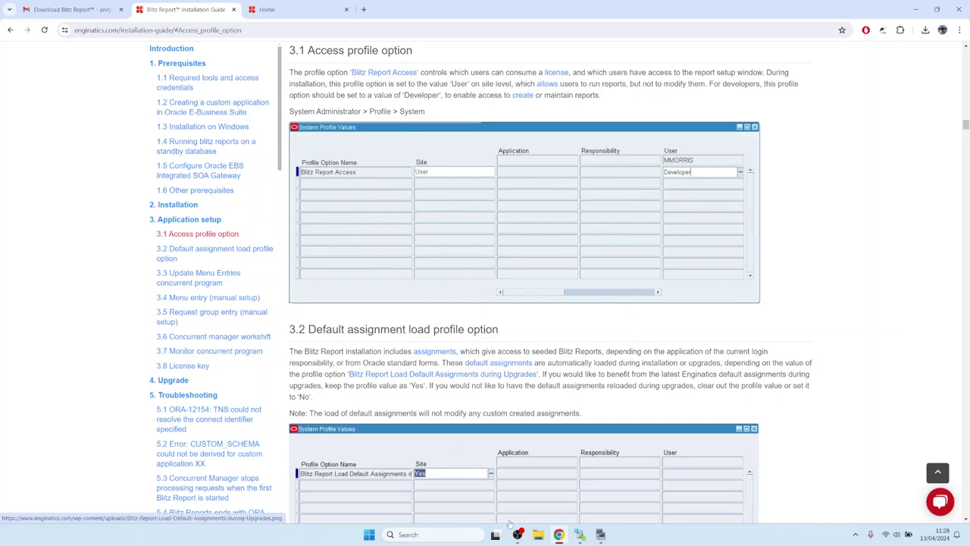
Step: Launch System Profile Options from the EBS home via the downloaded frmservlet.jnlp
left_click(295, 9)
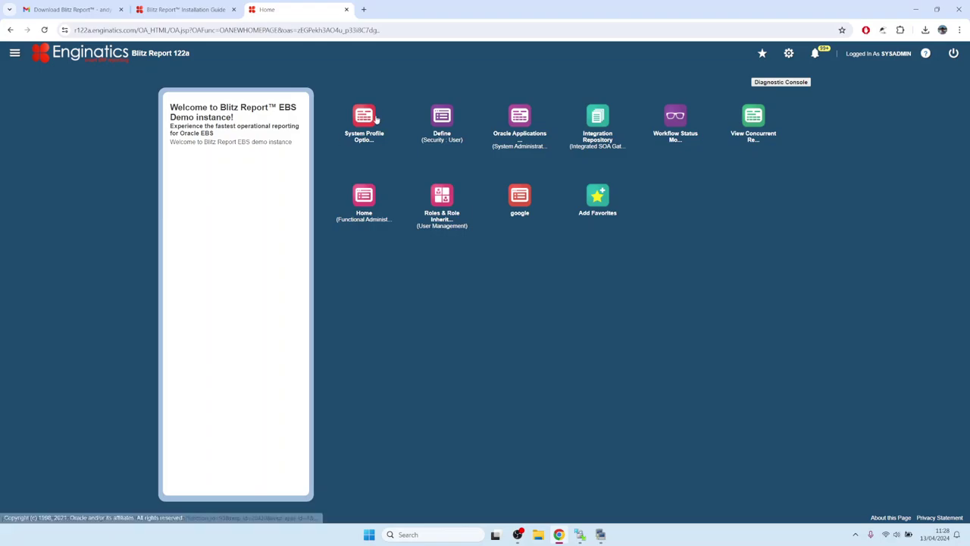
left_click(376, 119)
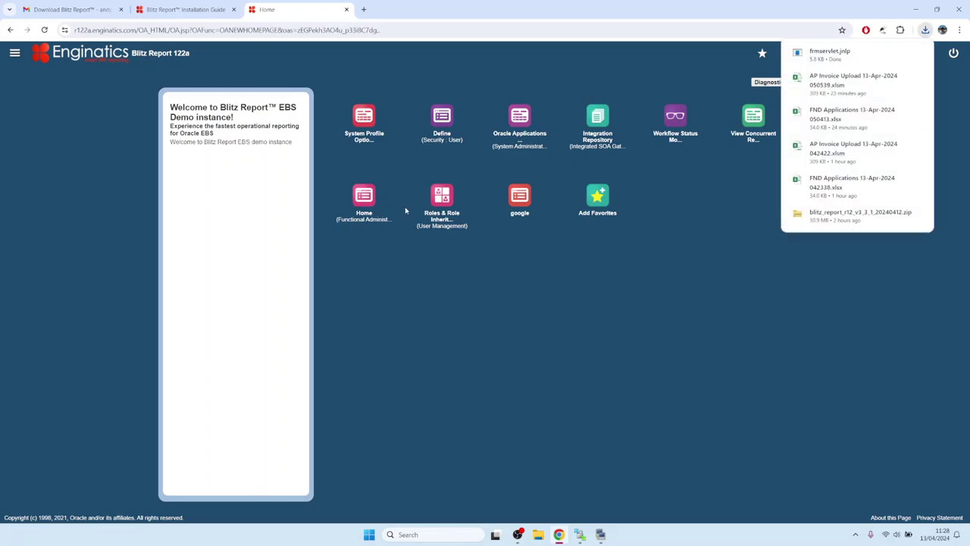
left_click(841, 54)
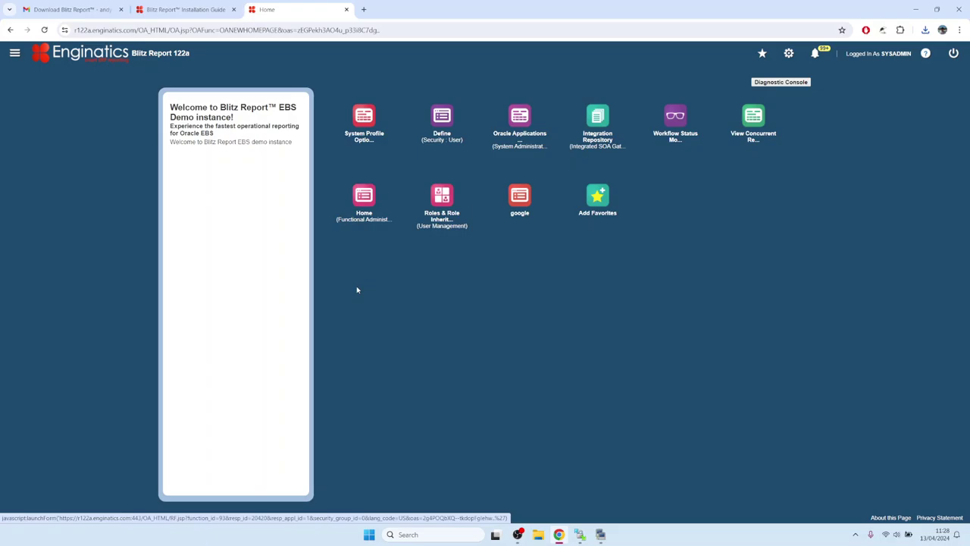
Step: Allow the Java forms application to run so Find System Profile Values appears
left_click(521, 296)
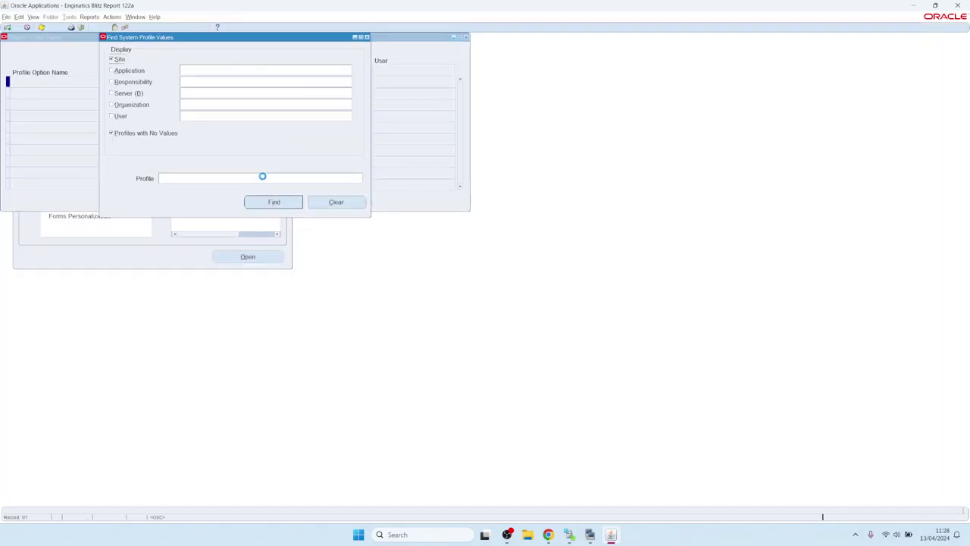
Step: Search system profile values for 'Blitz%' filtered to user SYSADMIN
left_click(184, 179)
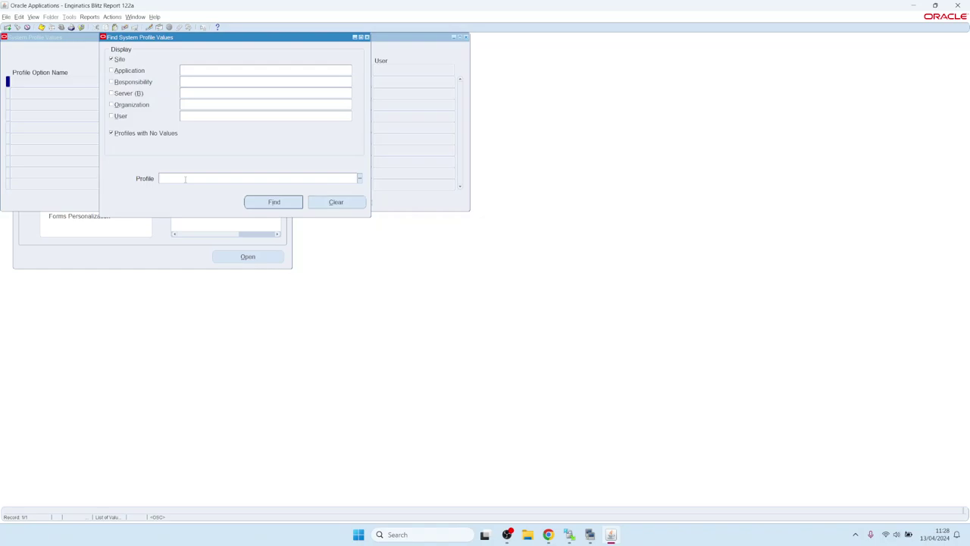
type("Blitz%")
left_click(207, 114)
type("SYSADMIN")
key("Return")
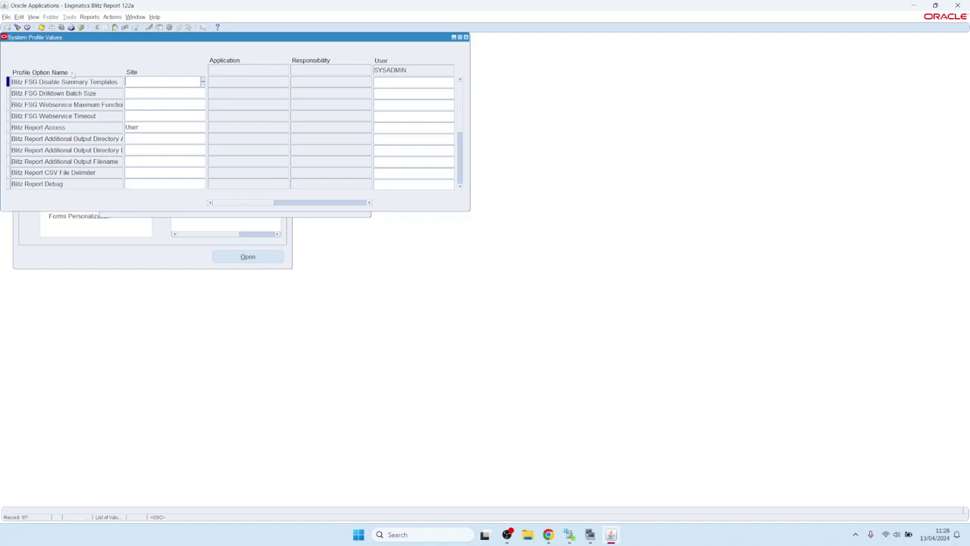
Step: Set the user-level Blitz Report Access value to System, save, and close the window
left_click(61, 128)
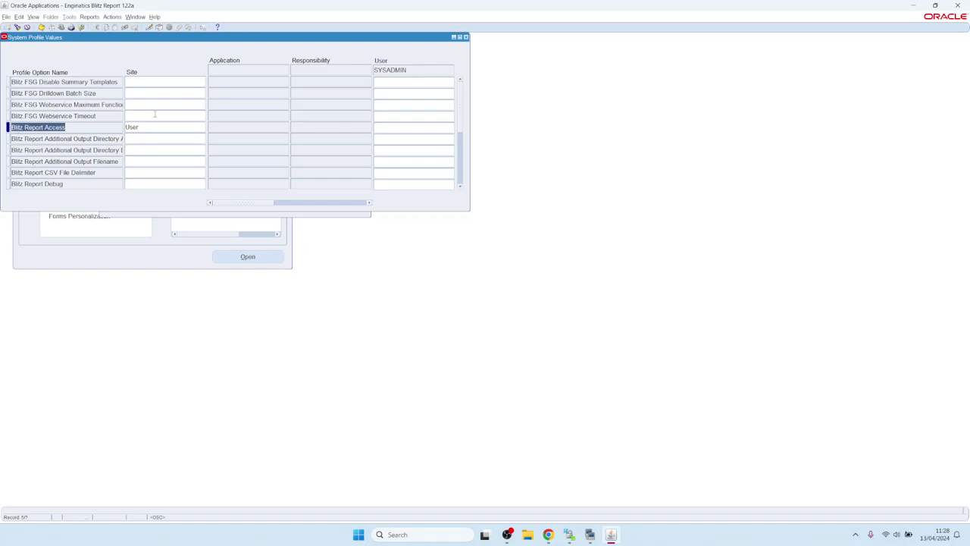
left_click(153, 128)
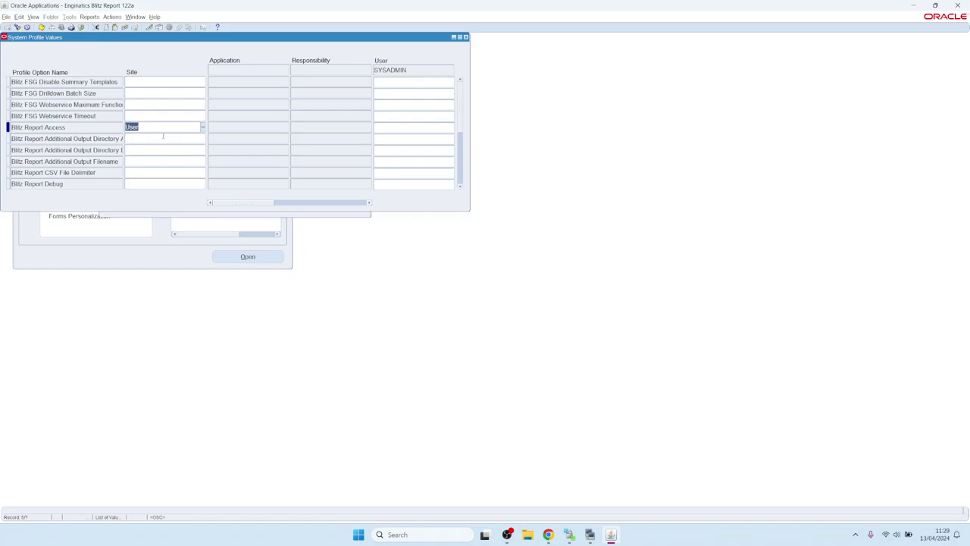
left_click(387, 131)
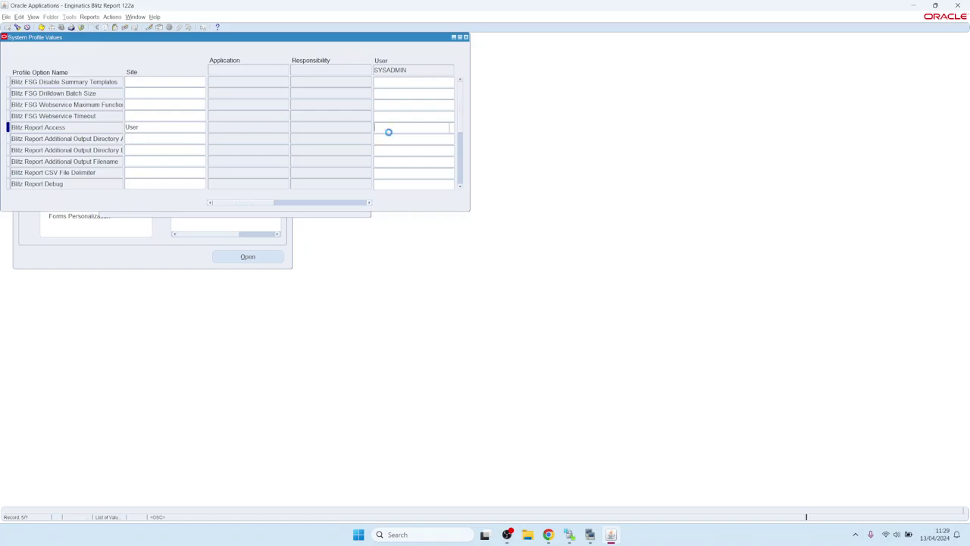
left_click(452, 128)
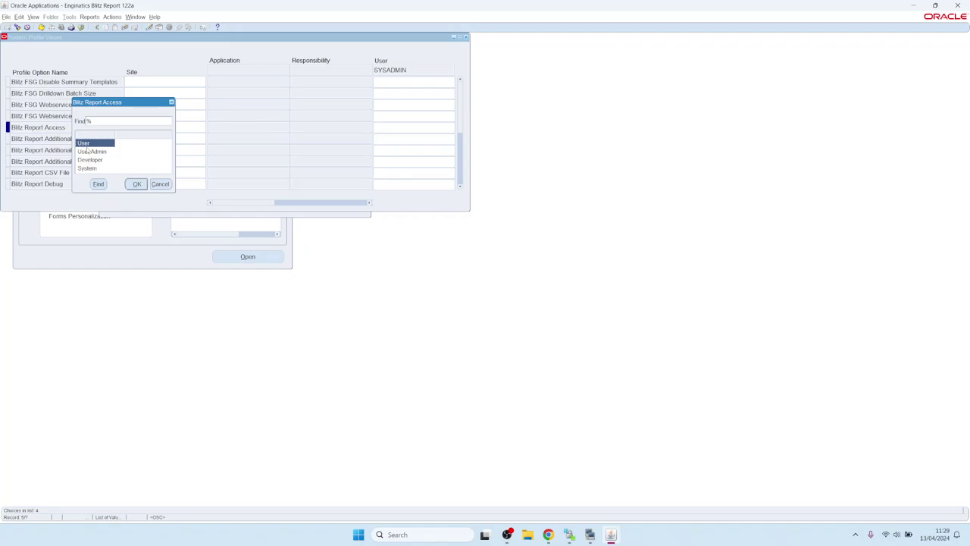
left_click(91, 160)
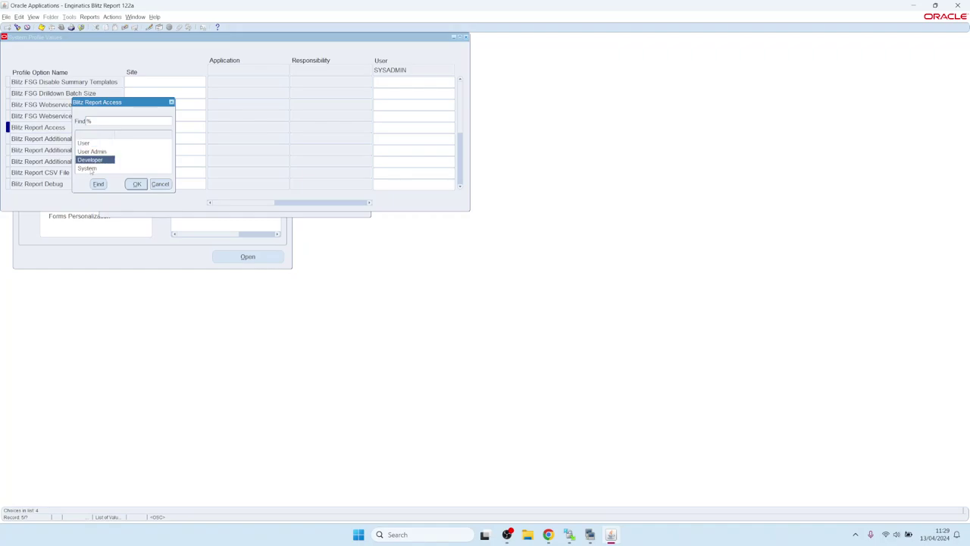
left_click(88, 168)
left_click(90, 160)
left_click(90, 168)
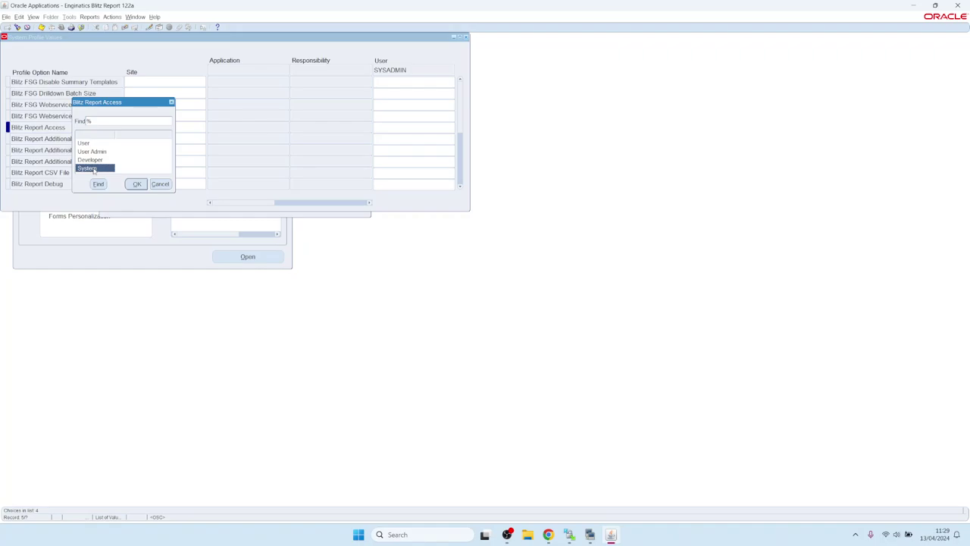
double_click(90, 168)
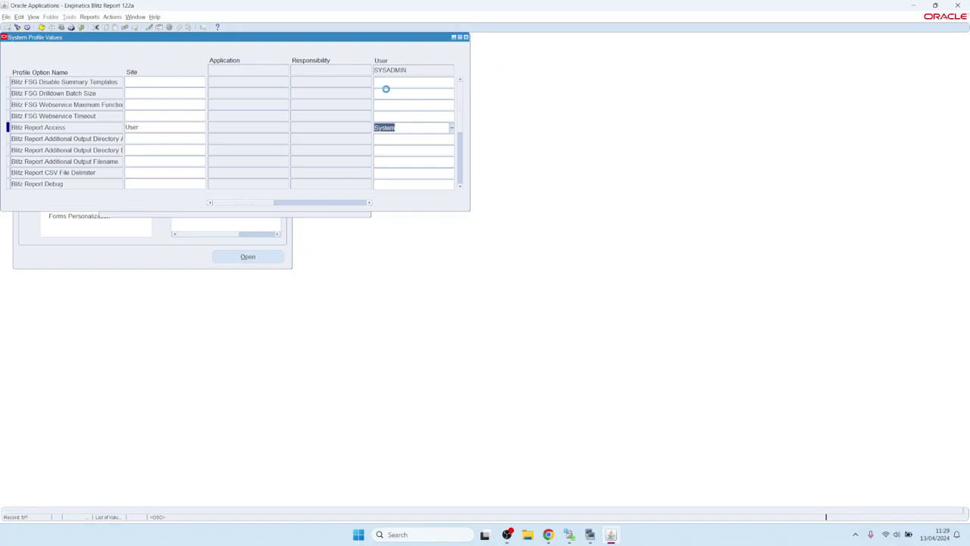
key("ctrl+s")
left_click(466, 36)
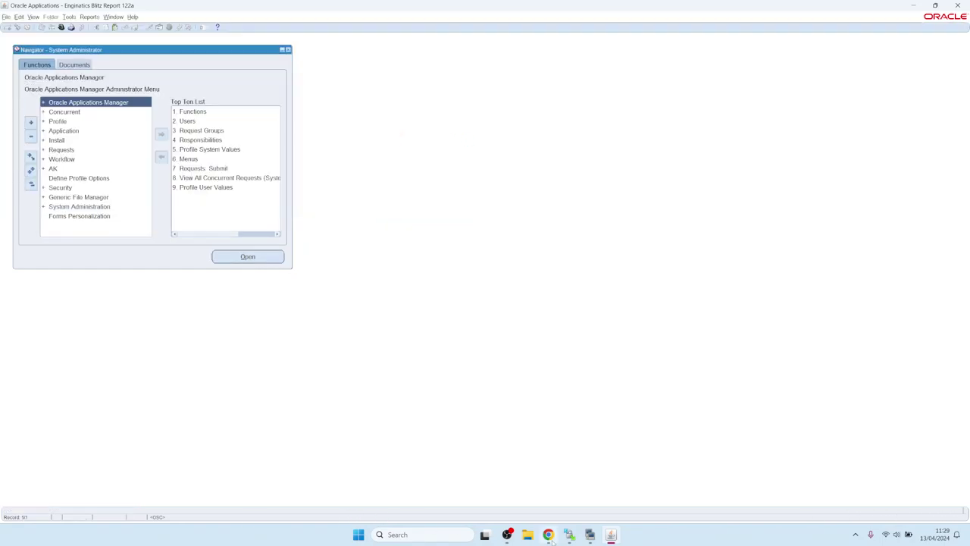
Step: Read guide section 3.3 on the Update Menu Entries concurrent program, then return to Oracle
left_click(549, 536)
left_click(186, 9)
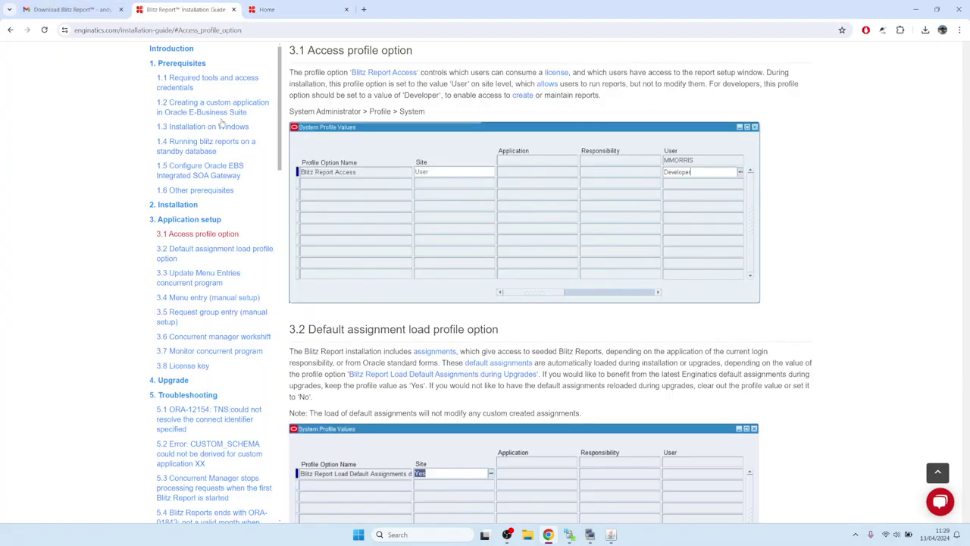
left_click(11, 30)
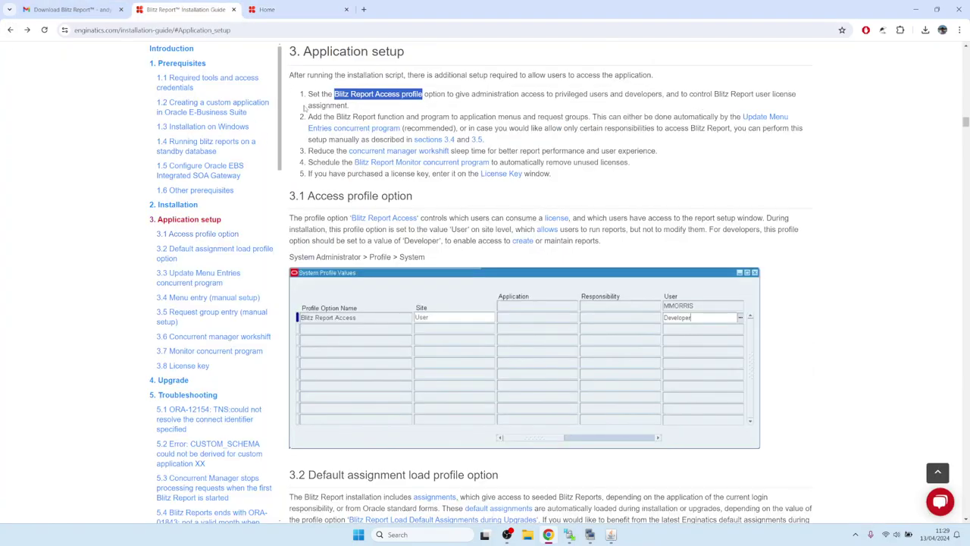
left_click_drag(309, 117, 422, 117)
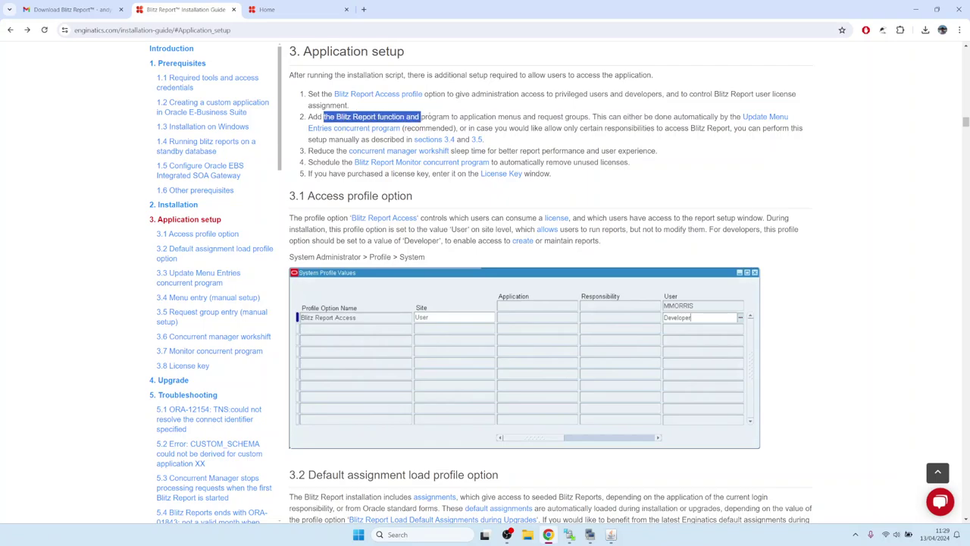
left_click(515, 114)
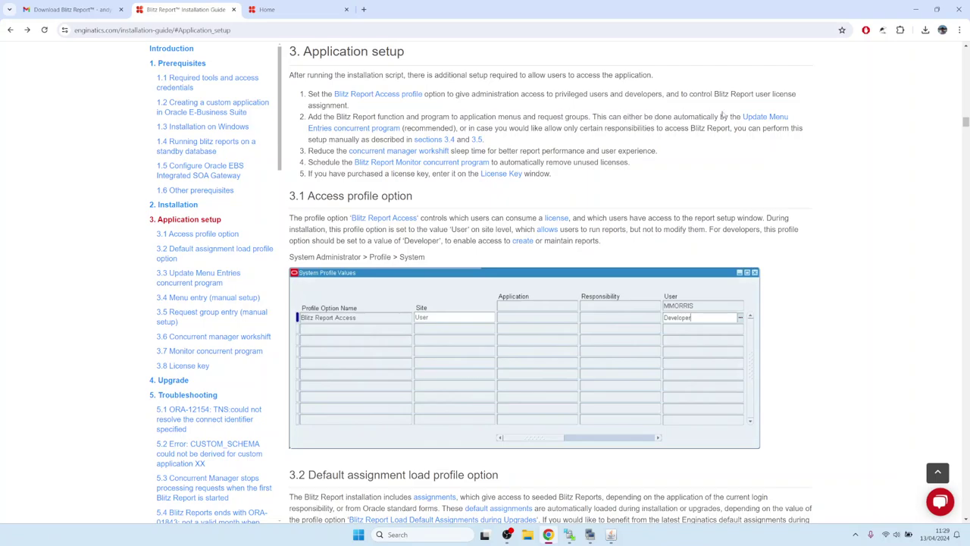
left_click(760, 119)
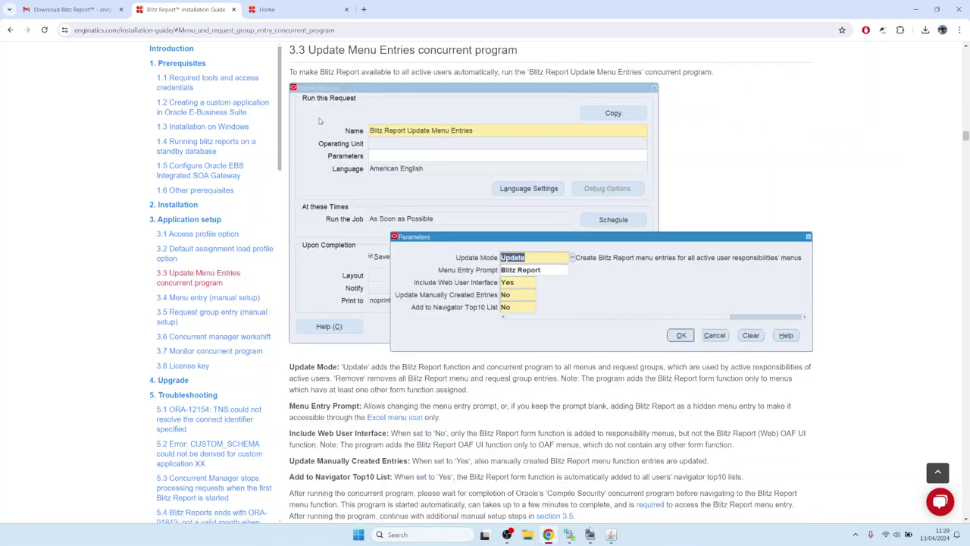
key("alt+Tab")
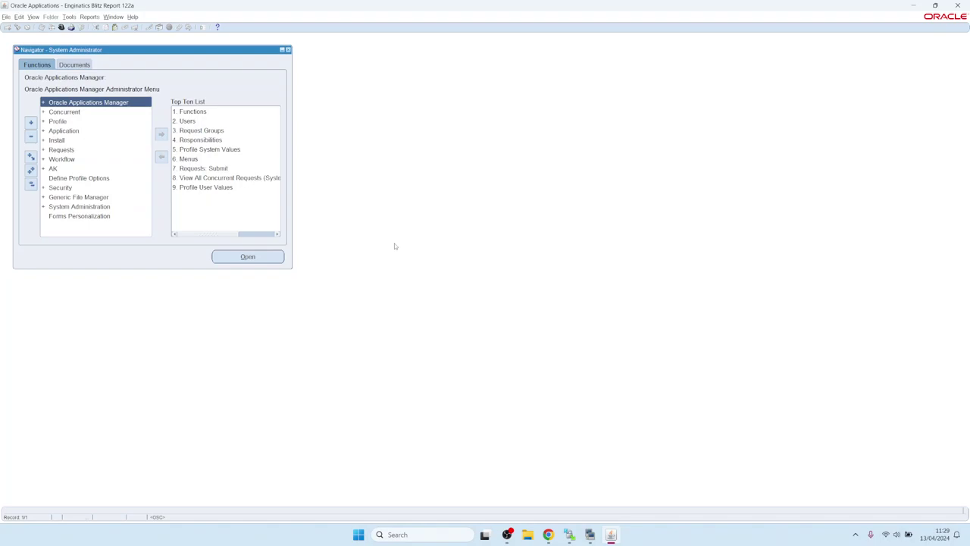
Step: Start a new single request and choose Blitz Report Update Menu Entries from 'Blitz%'
key("alt+v")
key("Up")
key("Return")
key("alt+n")
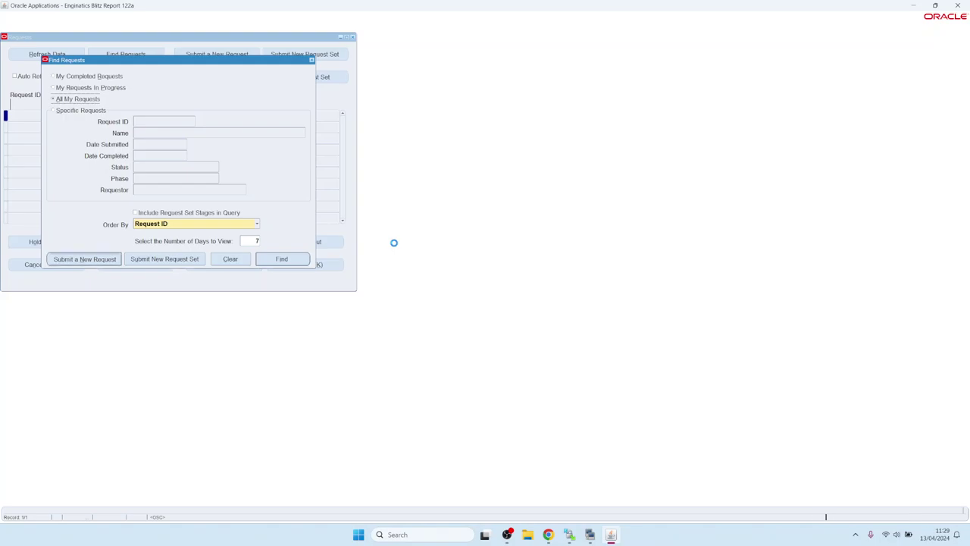
type("Blitz%")
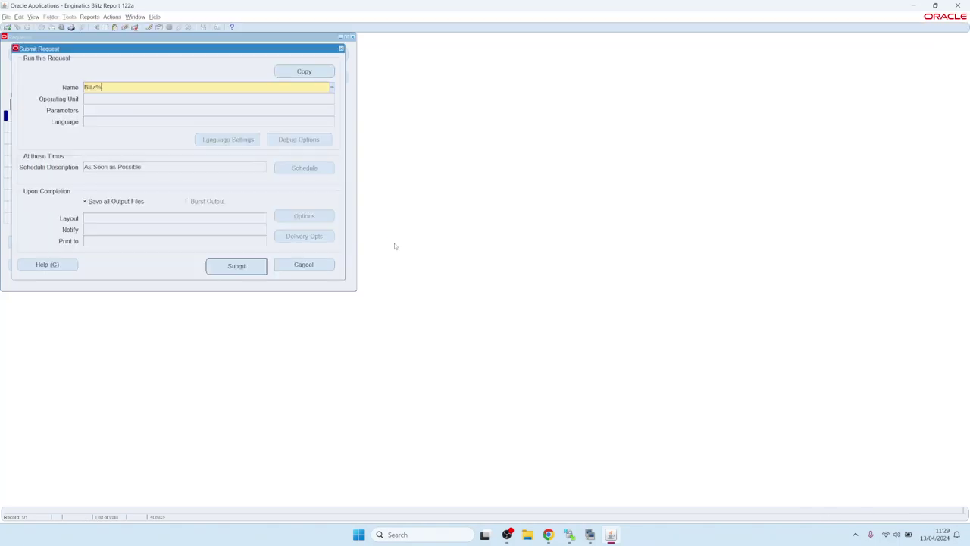
key("Tab")
key("Down")
key("Down")
key("Down")
key("Down")
key("Down")
key("Down")
key("Down")
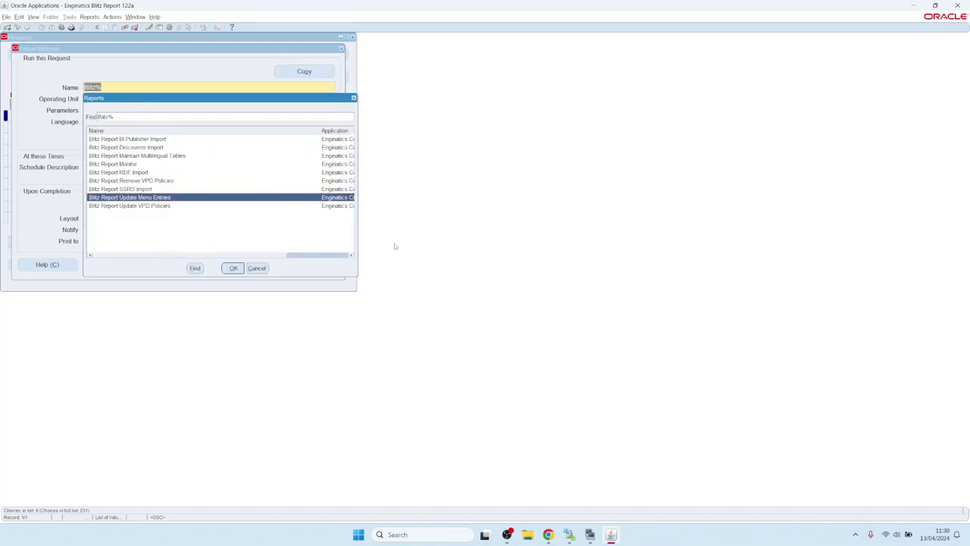
key("Return")
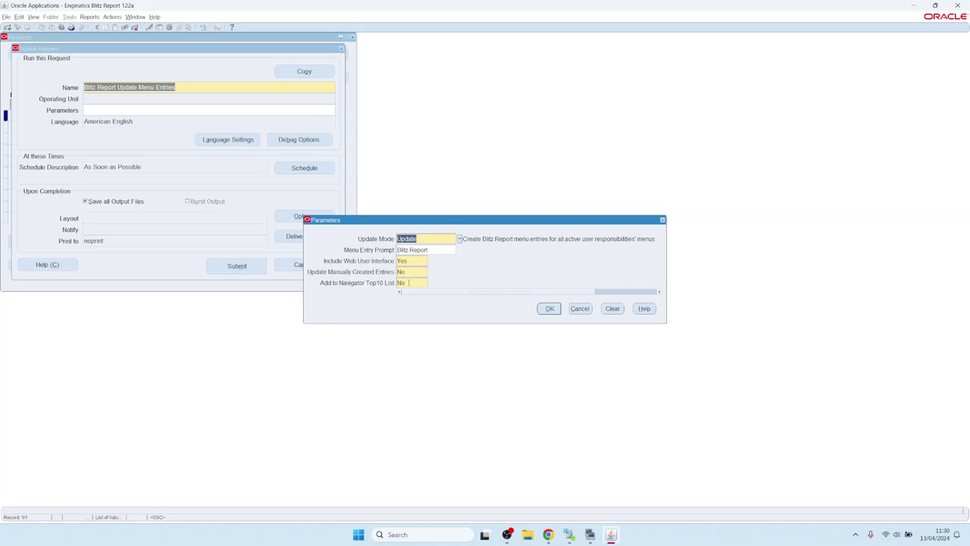
Step: Set Add to Navigator Top10 List to Yes, submit, and find the running request
left_click(412, 282)
key("Tab")
left_click(551, 309)
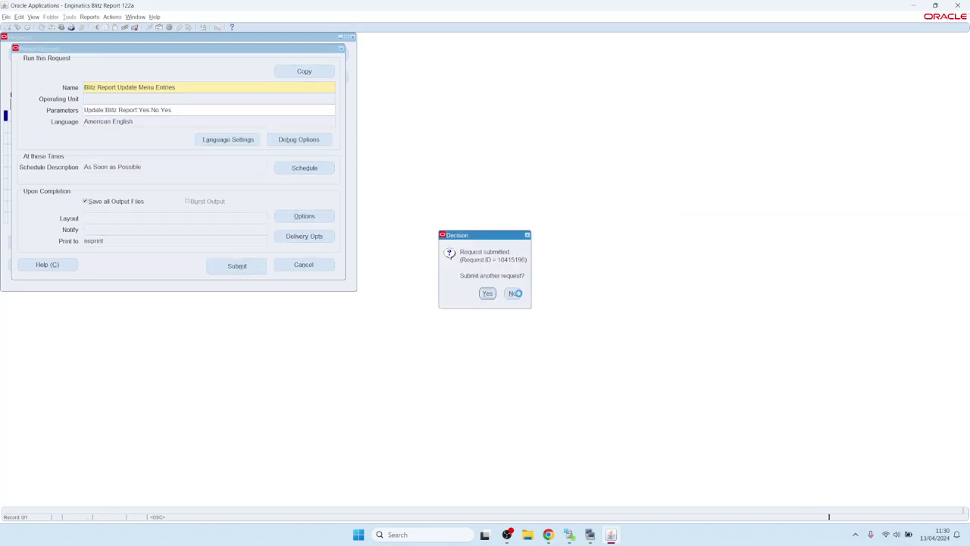
left_click(513, 294)
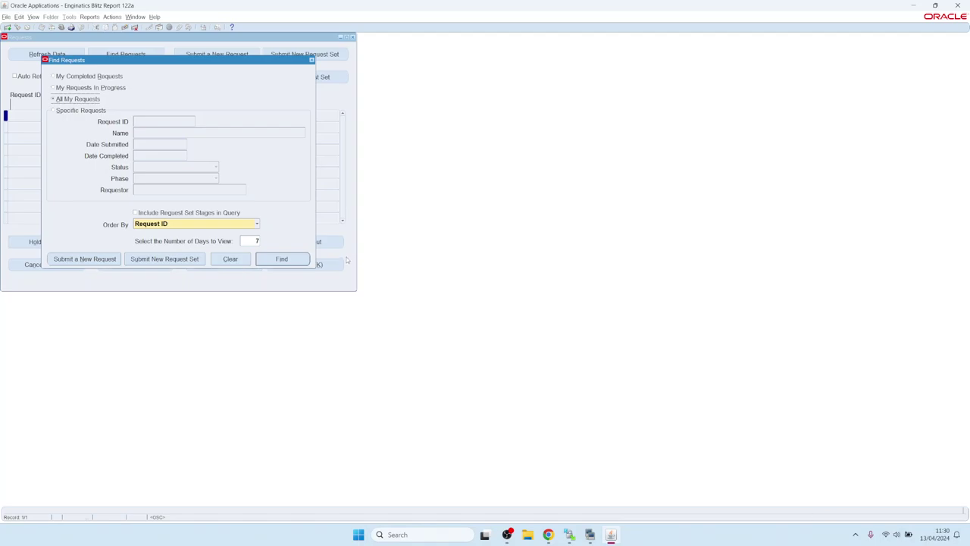
left_click(288, 258)
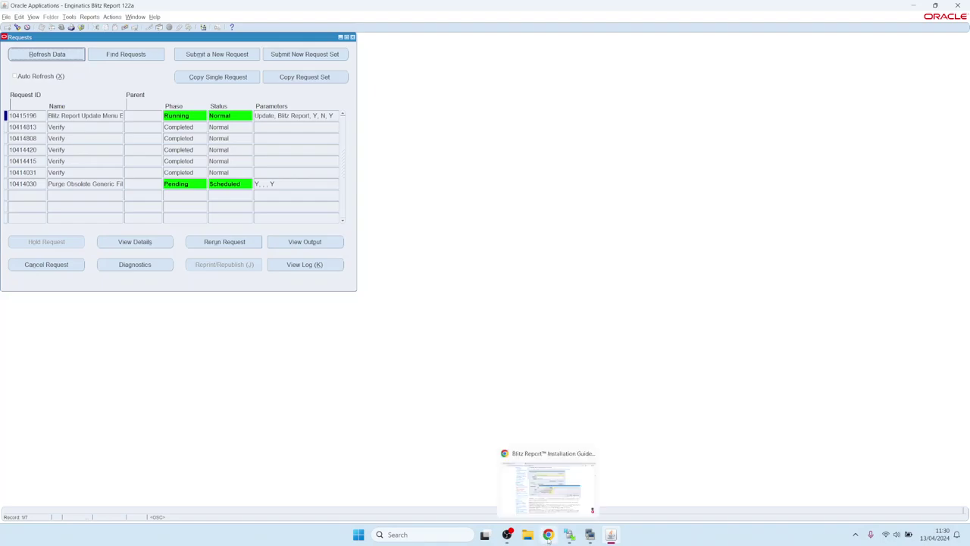
left_click(547, 485)
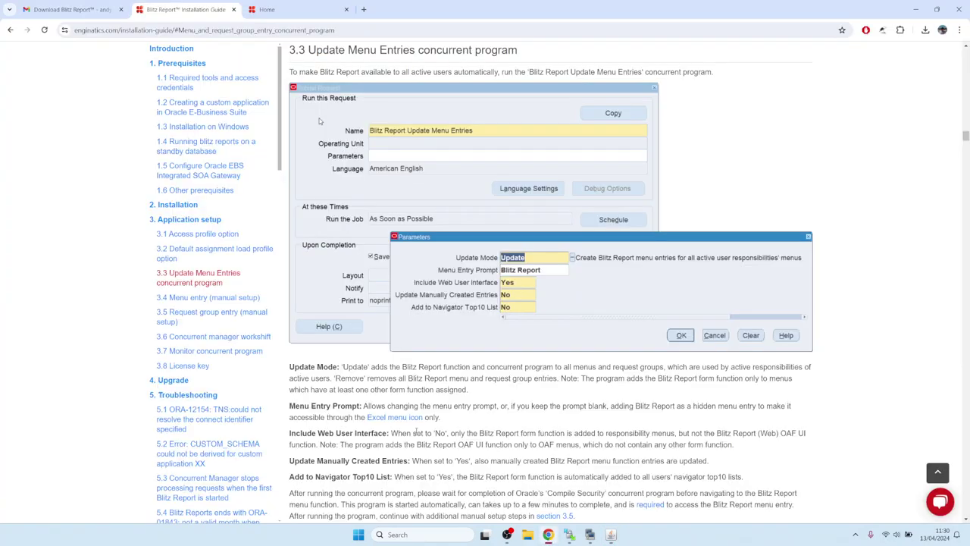
Step: Go back to 3. Application setup, read the workshift section advising 5-second sleep time, and return to Oracle
left_click(10, 29)
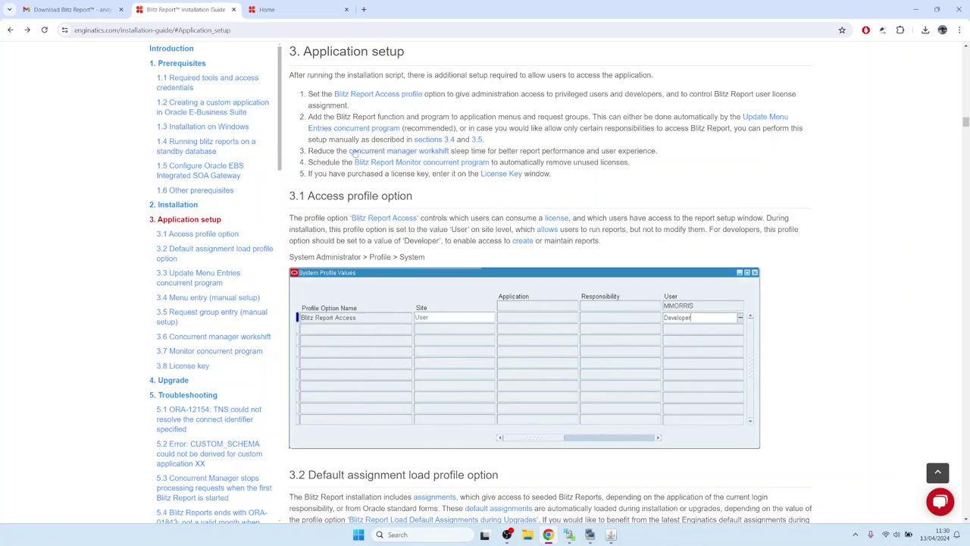
left_click_drag(312, 151, 338, 152)
left_click(369, 152)
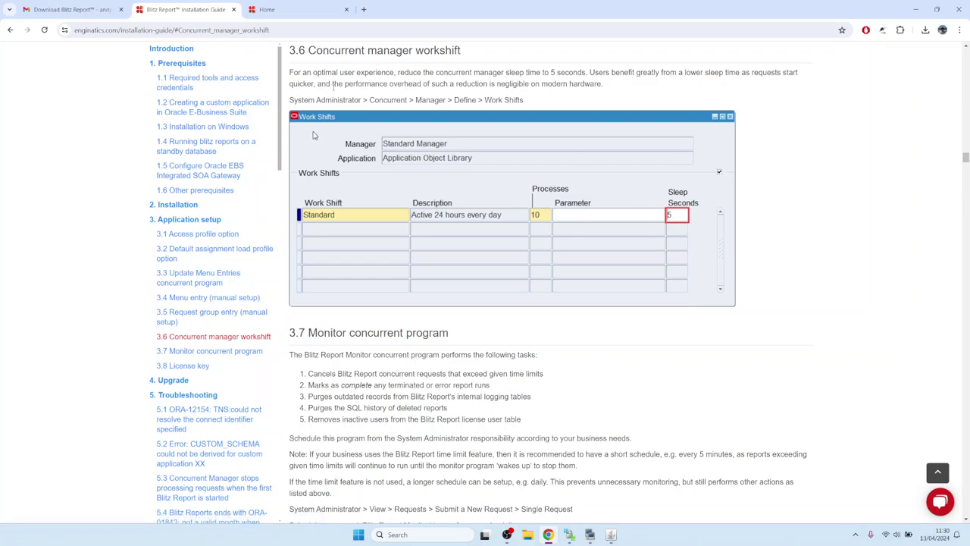
left_click(611, 535)
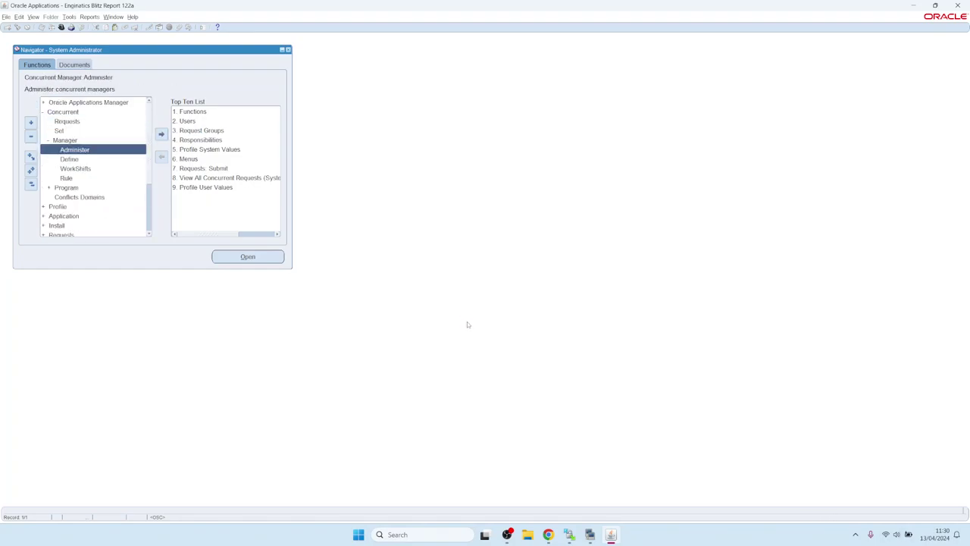
Step: Query the Stand% manager, change its Standard work shift Sleep Seconds from 30 to 5, save, and close both windows
key("F11")
type("S")
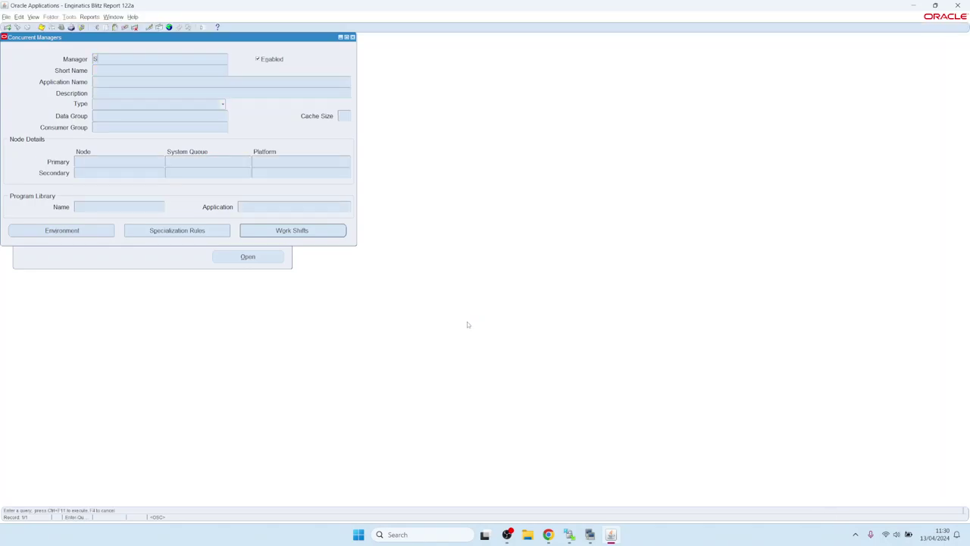
type("tand%")
key("ctrl+F11")
left_click(292, 234)
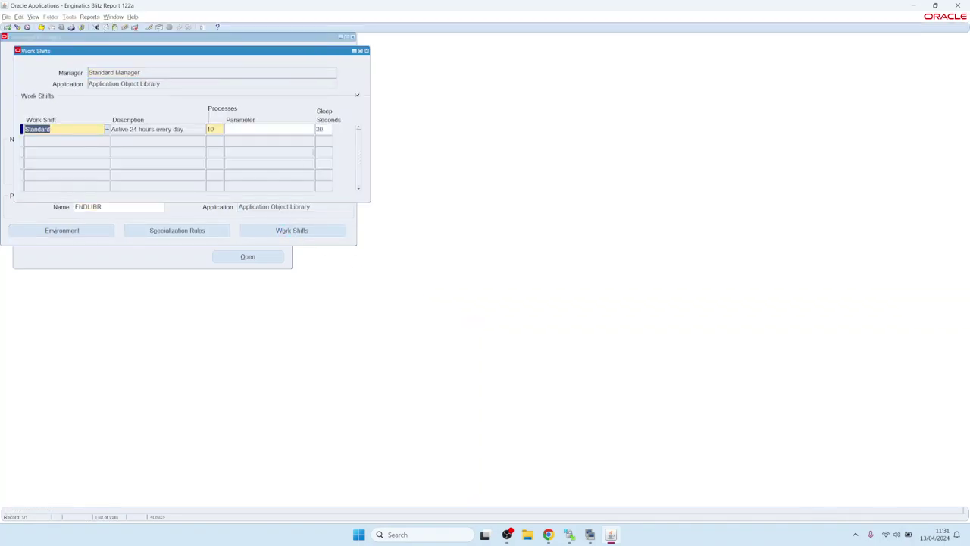
double_click(322, 129)
type("5")
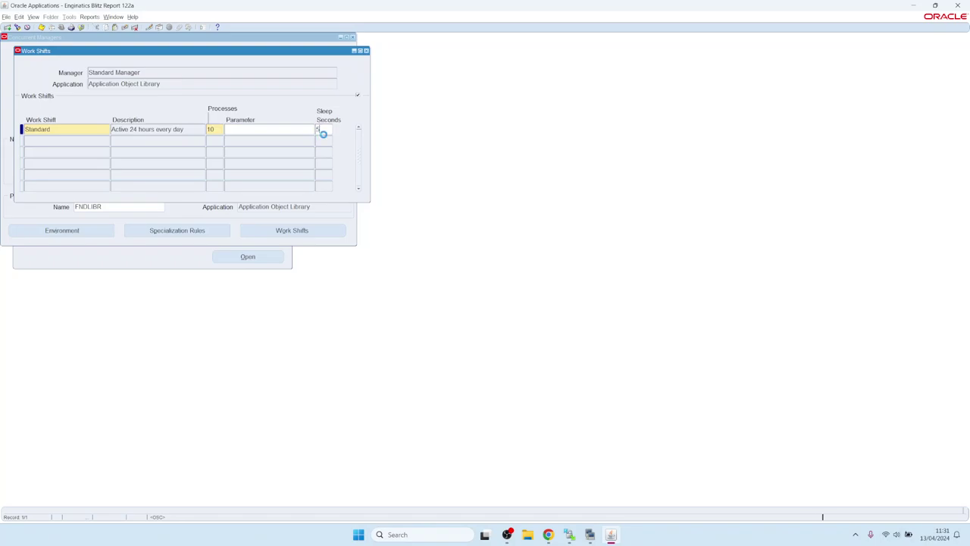
key("ctrl+s")
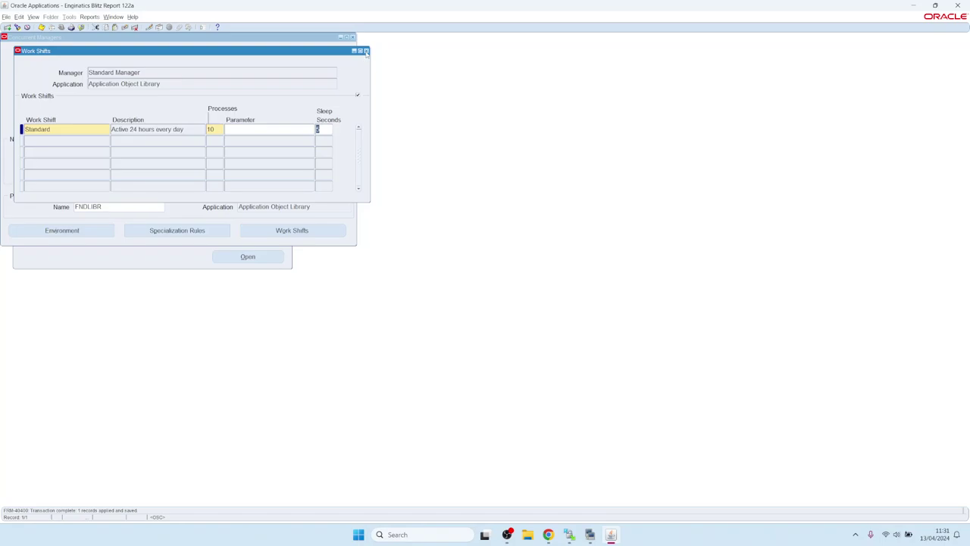
left_click(366, 52)
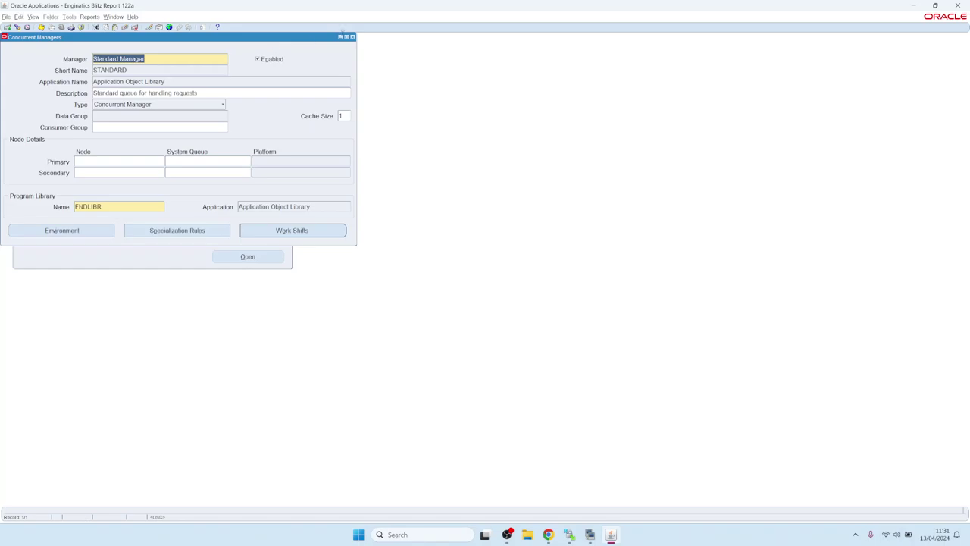
left_click(353, 37)
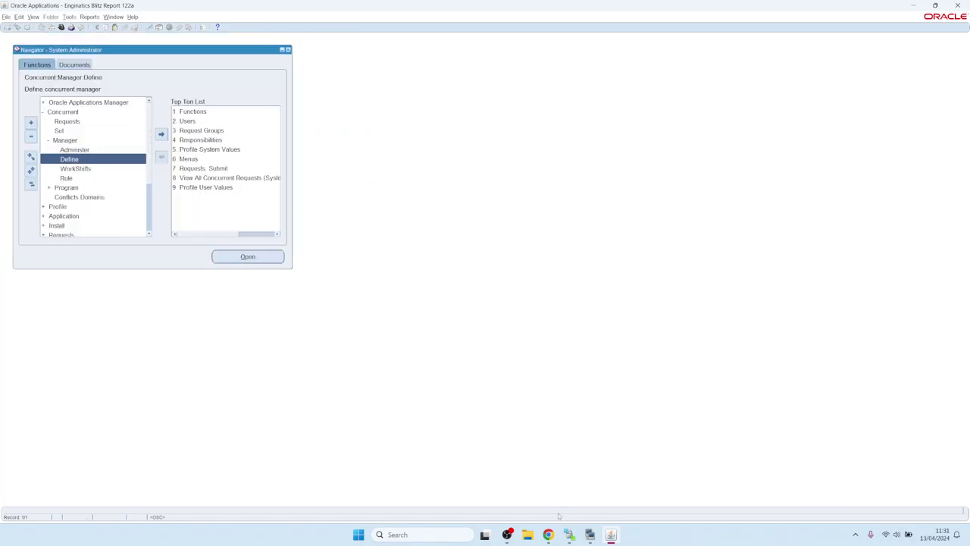
Step: Go back to 3. Application setup and follow step 4's link to section 3.7, Monitor concurrent program
left_click(548, 536)
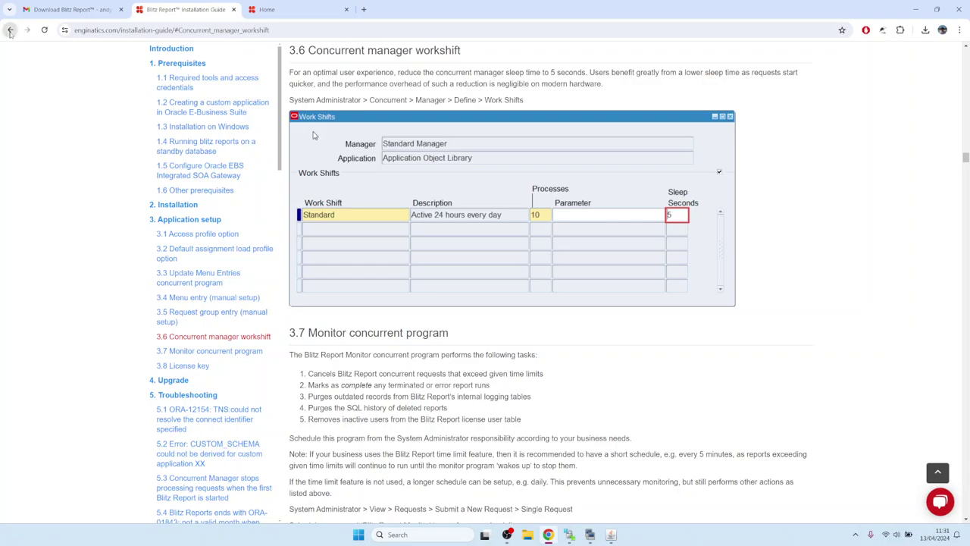
left_click(10, 30)
left_click(318, 163)
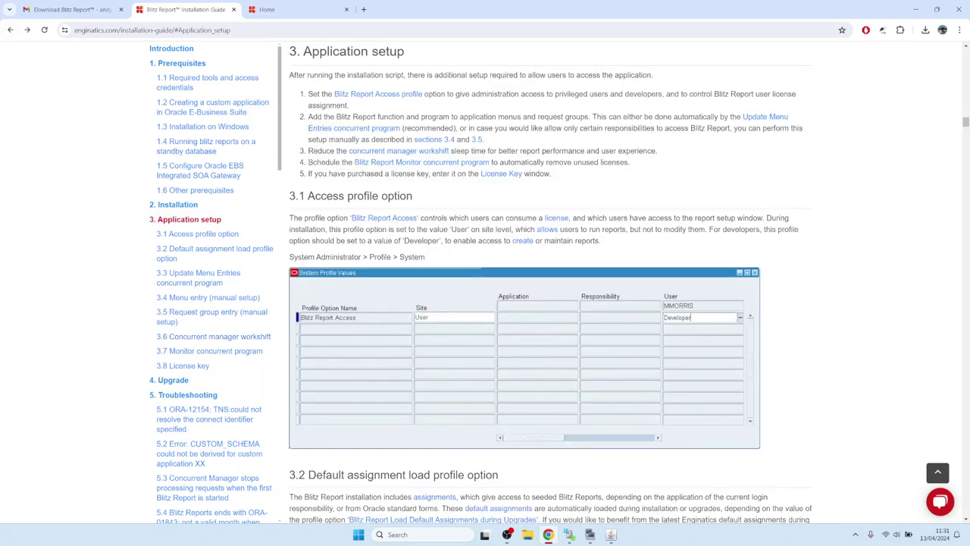
left_click_drag(308, 162, 338, 162)
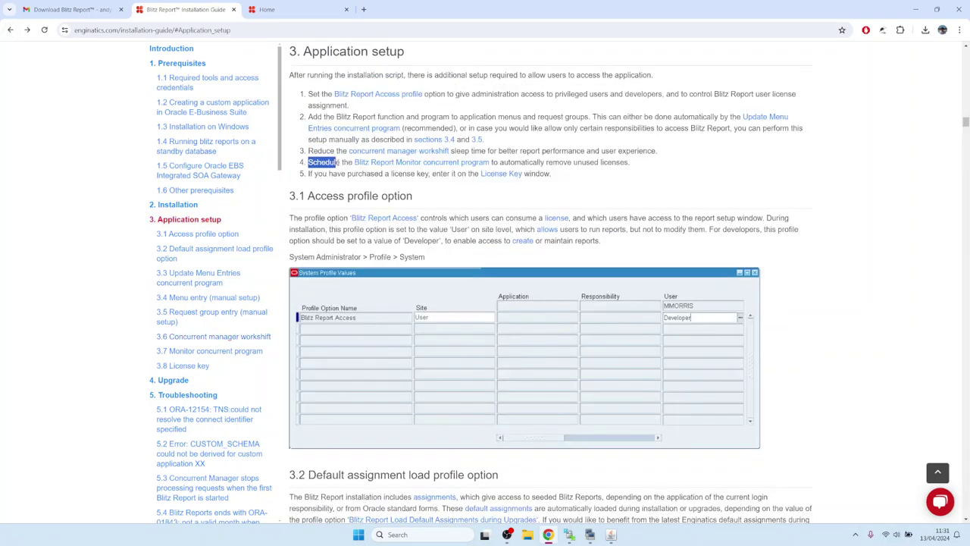
left_click(455, 164)
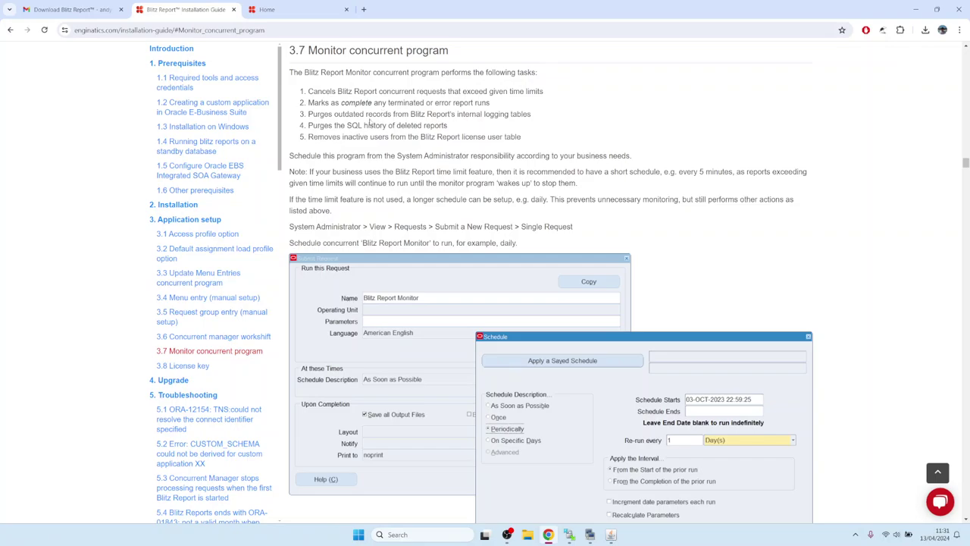
left_click_drag(308, 138, 532, 142)
left_click(386, 125)
Step: Return to Oracle and open the requests window via View > Requests (Alt, V, Q)
left_click(611, 535)
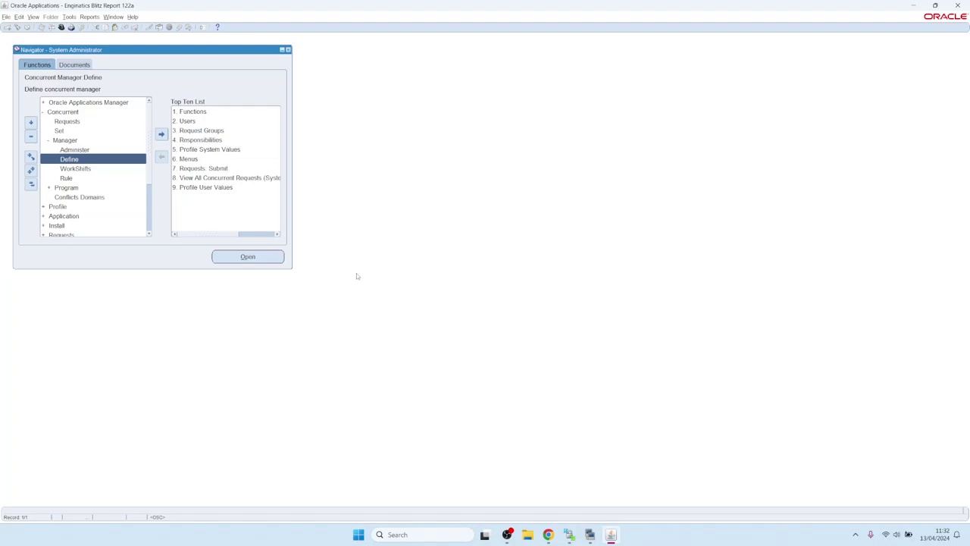
key("alt")
key("v")
key("q")
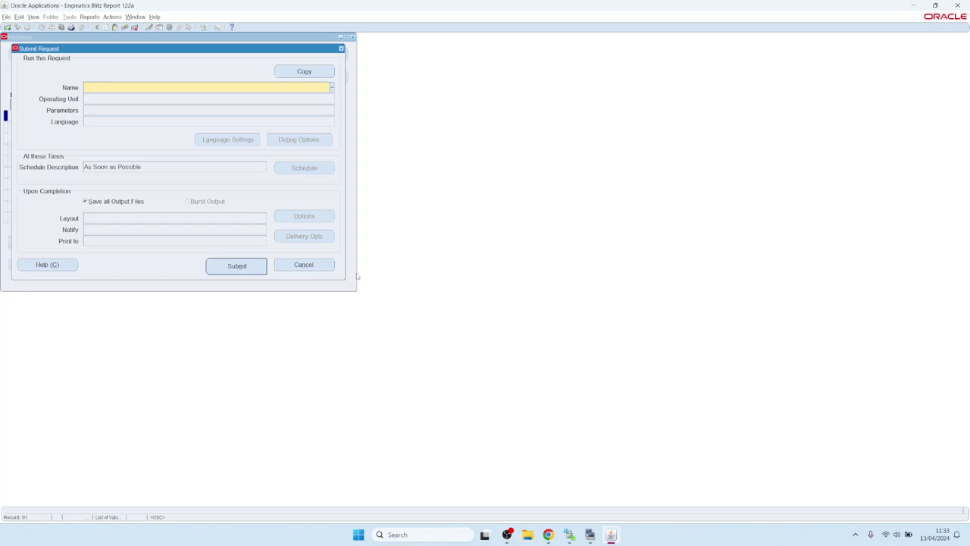
Step: Choose Blitz Report Monitor as the request, keeping its default parameters
type("Blitz")
key("Tab")
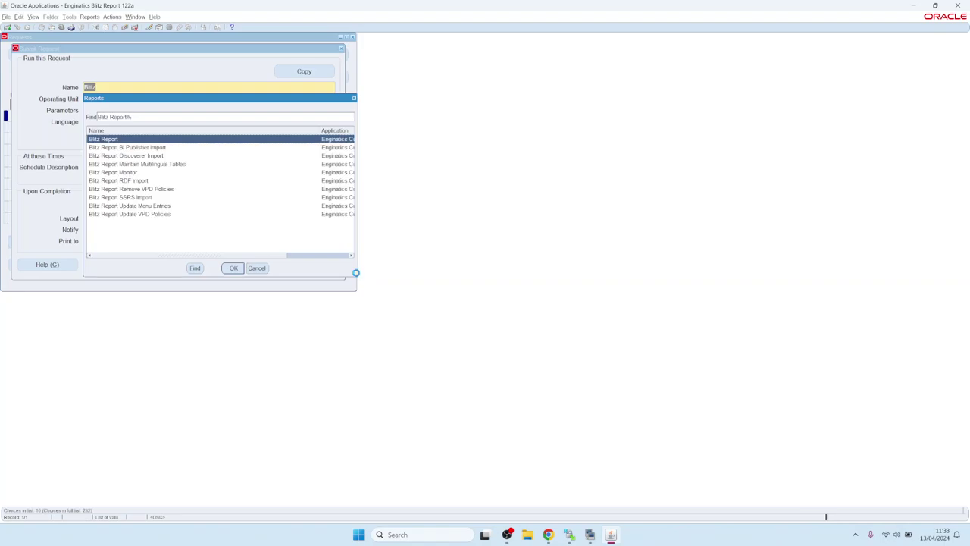
key("Down")
key("Down")
key("Down")
key("Down")
key("Return")
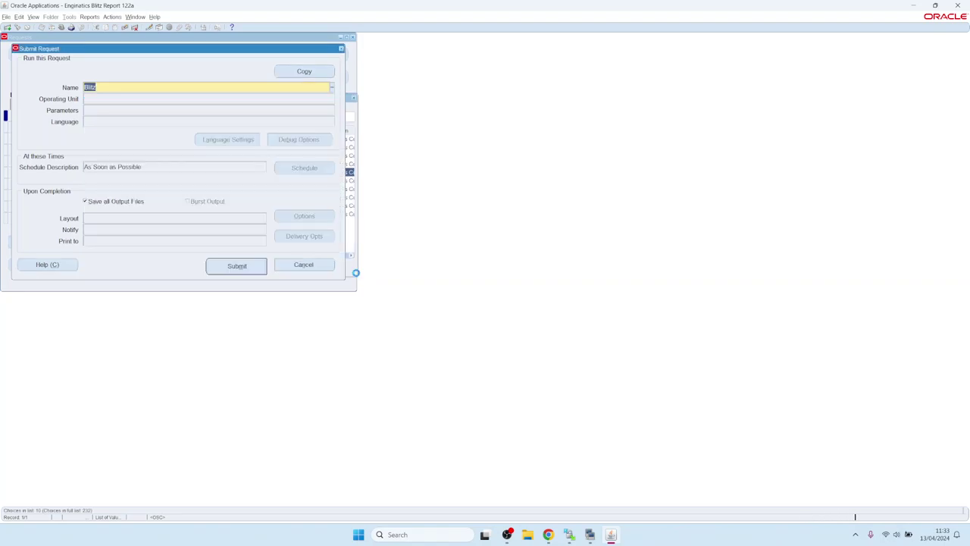
left_click(442, 288)
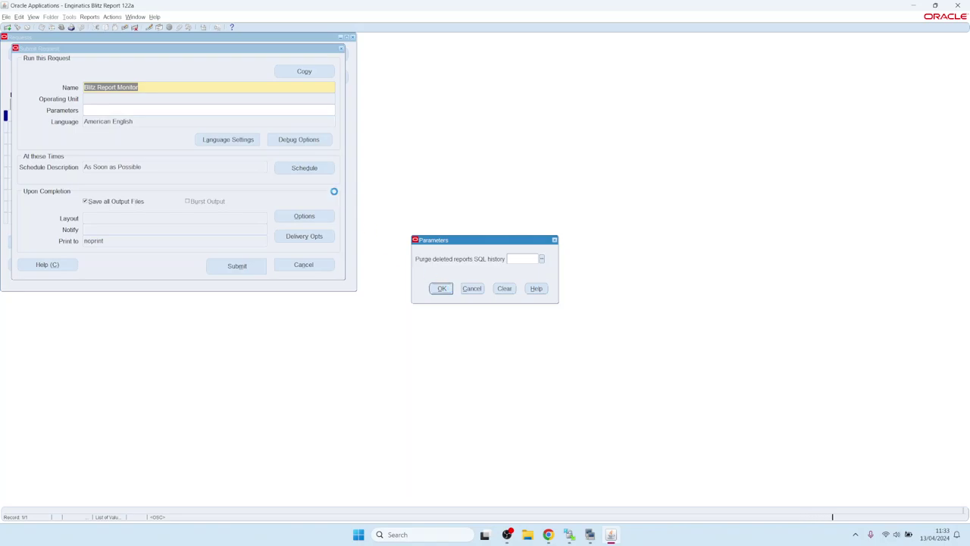
Step: Schedule it to run periodically, submit it, and list all requests to confirm it is Pending Scheduled
left_click(307, 167)
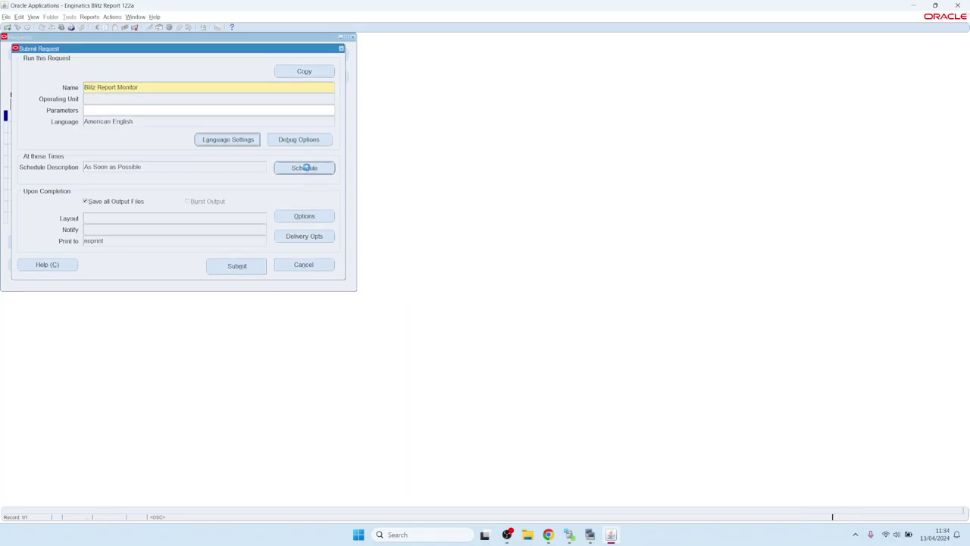
left_click(346, 236)
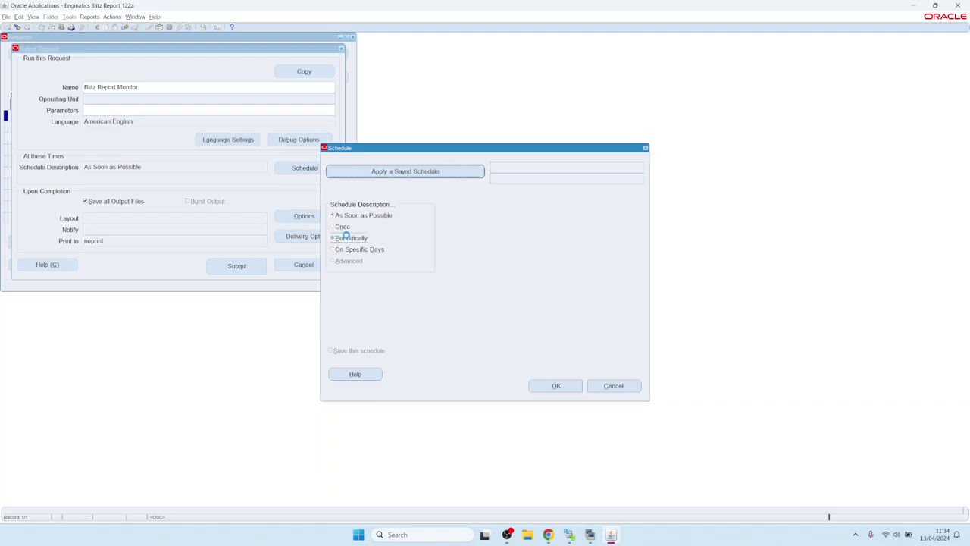
left_click(556, 385)
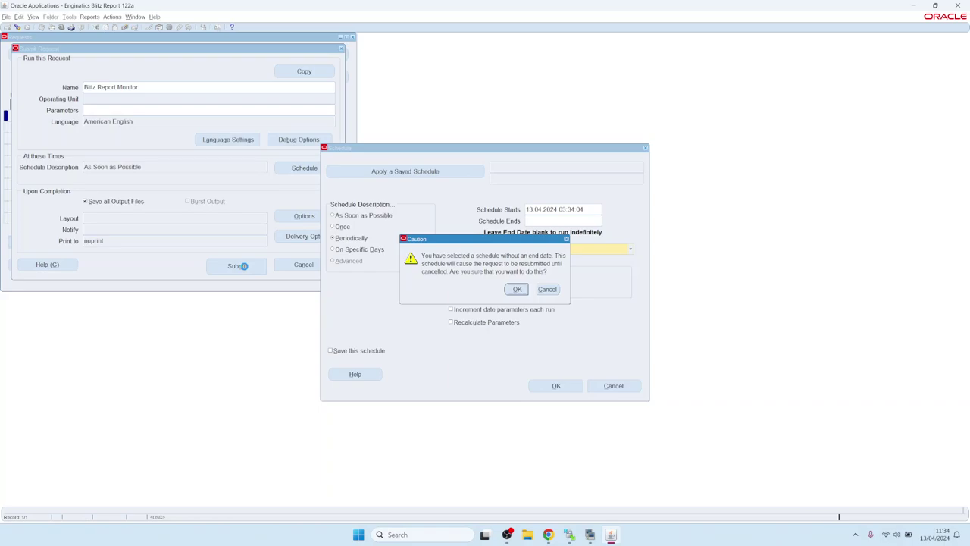
left_click(241, 266)
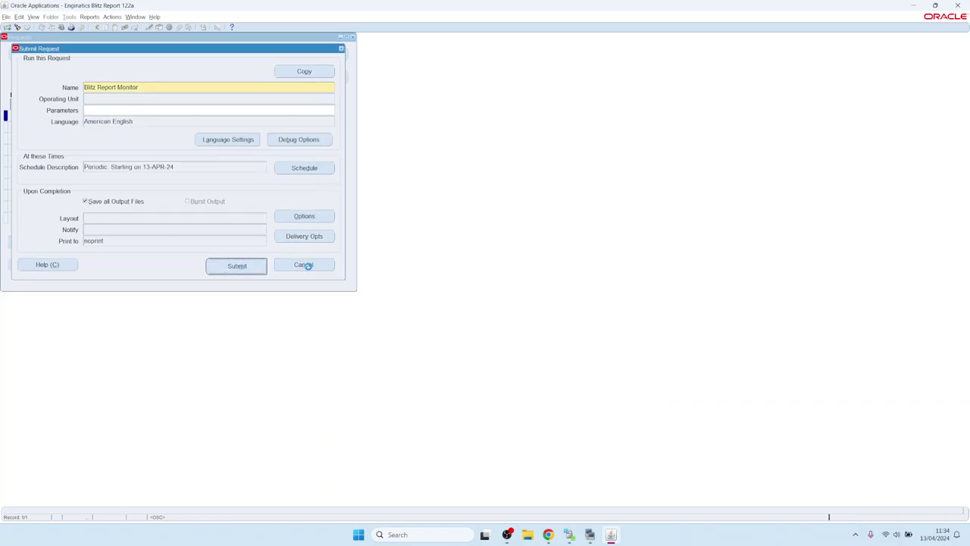
left_click(512, 293)
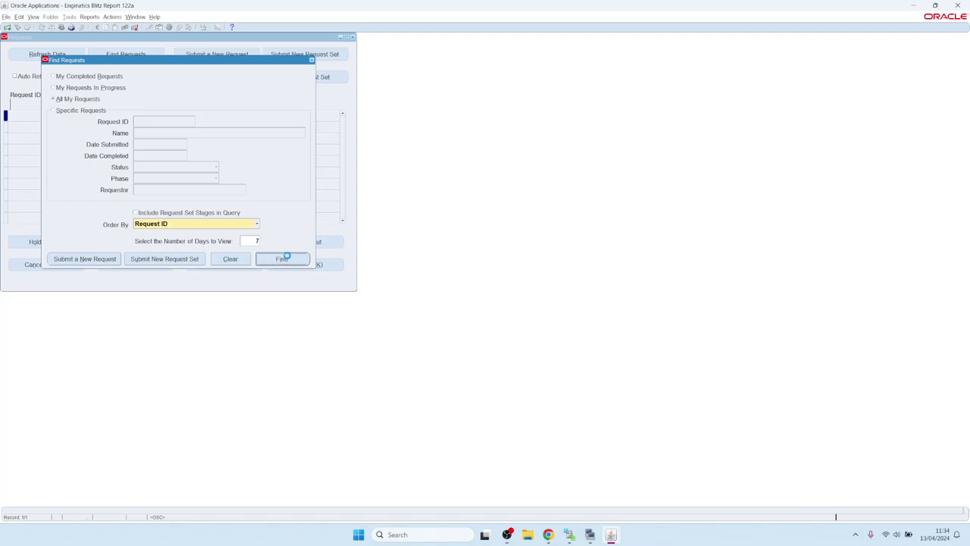
left_click(287, 258)
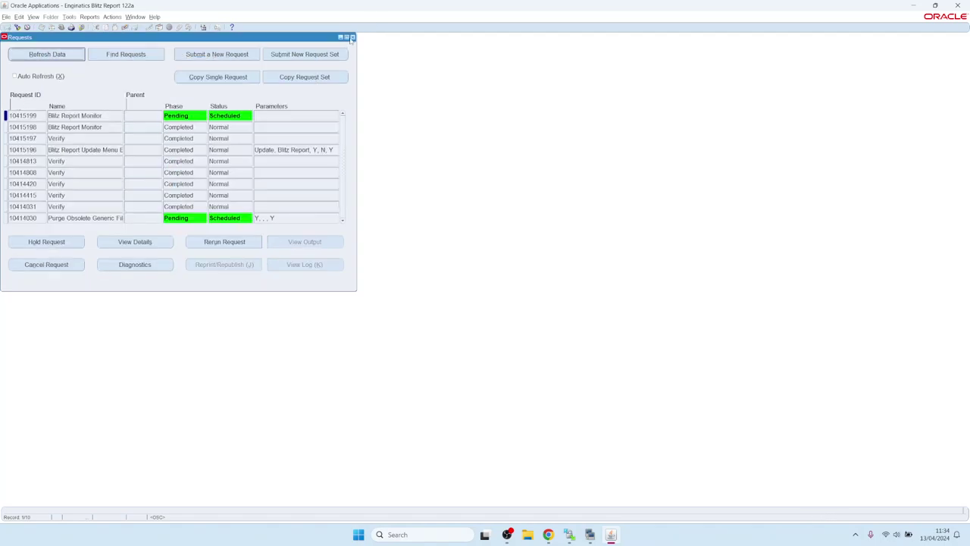
Step: Follow step 5's link in Application setup to the 3.8 License key section, then return to Oracle
left_click(548, 535)
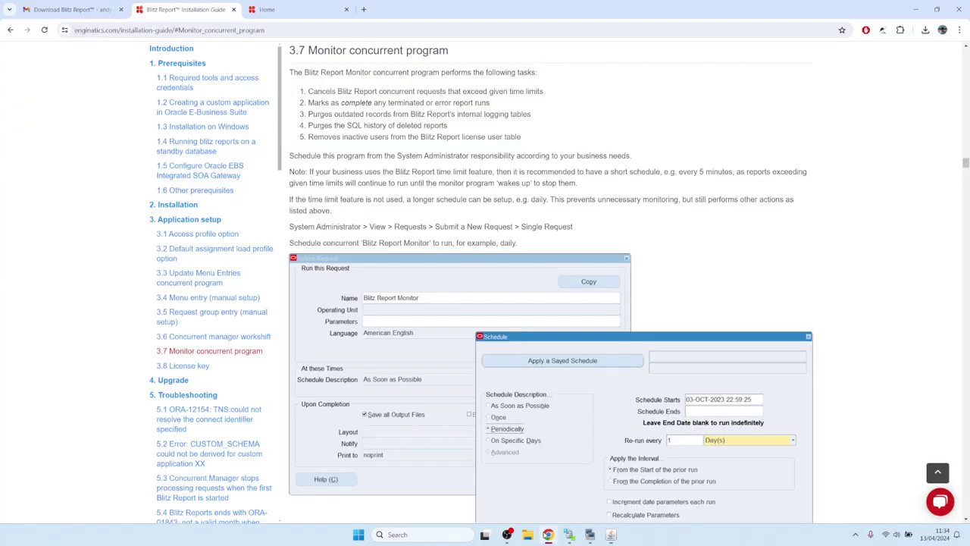
left_click(11, 30)
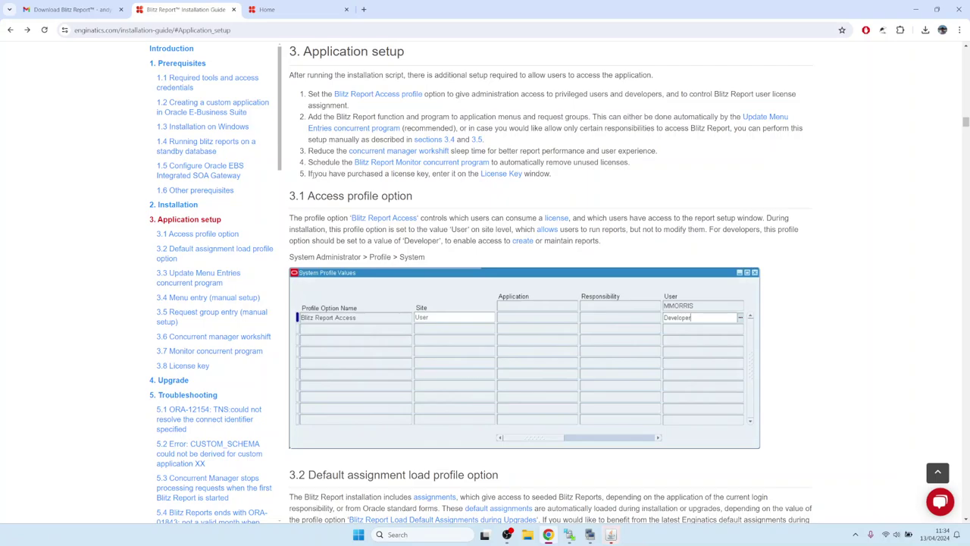
left_click_drag(312, 174, 452, 174)
left_click(478, 175)
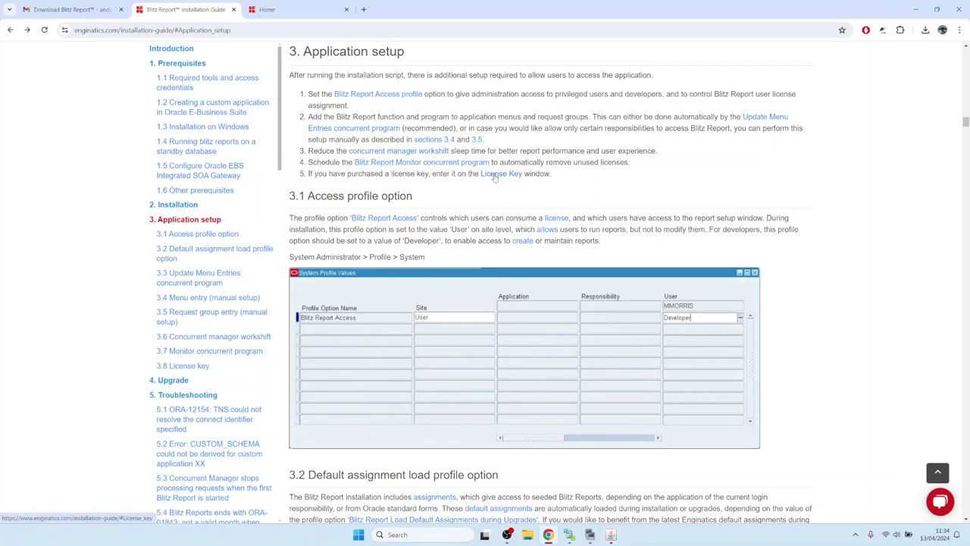
left_click(494, 175)
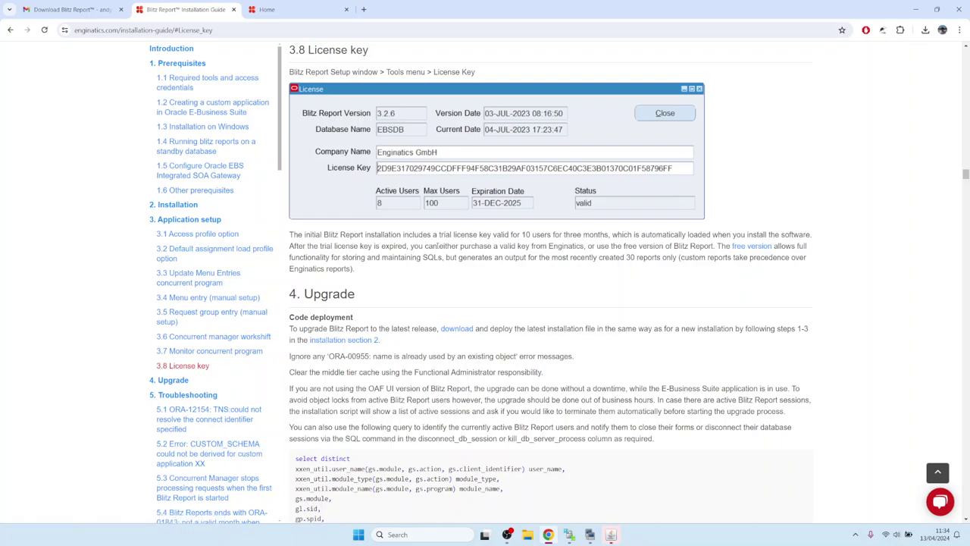
left_click(611, 535)
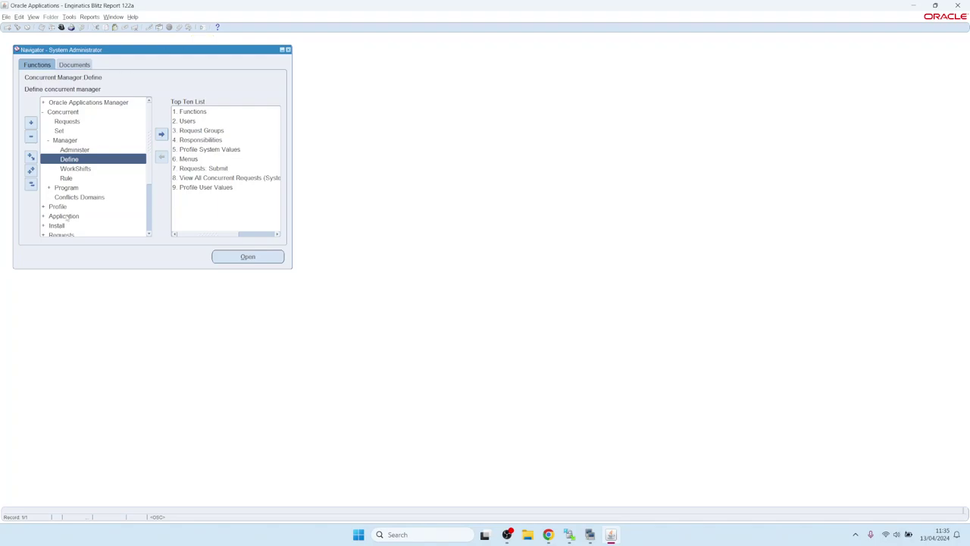
Step: Switch responsibility, filtering the responsibility list with 'ap'
key("alt+f")
key("o")
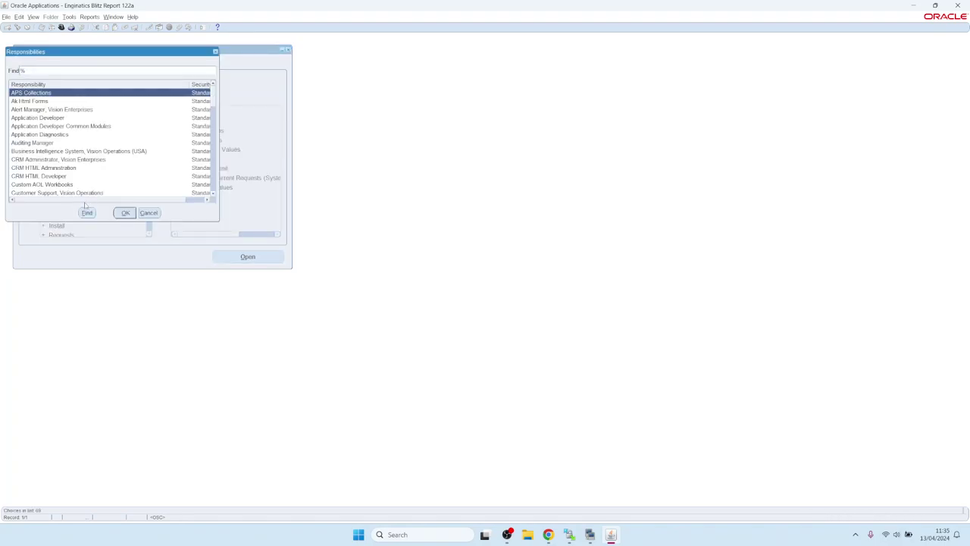
type("ap")
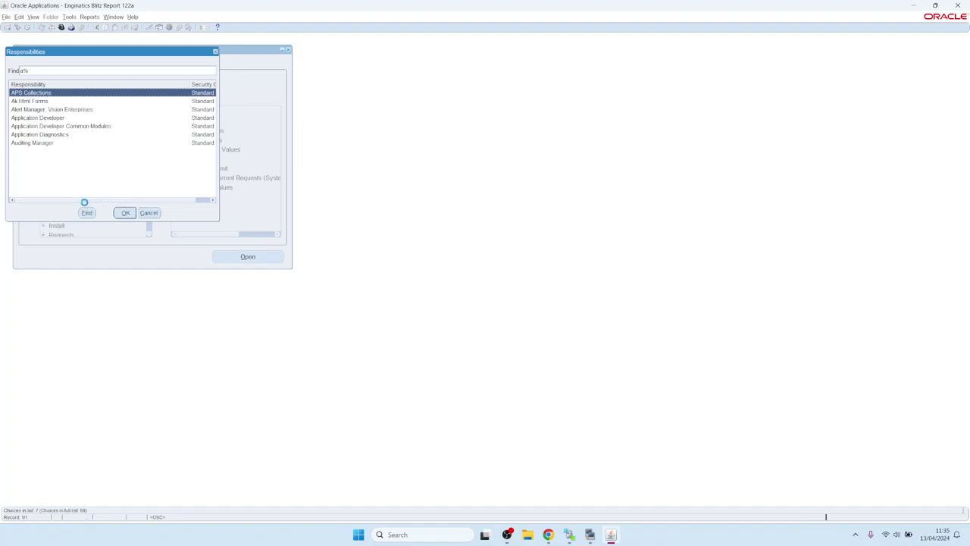
key("BackSpace")
key("BackSpace")
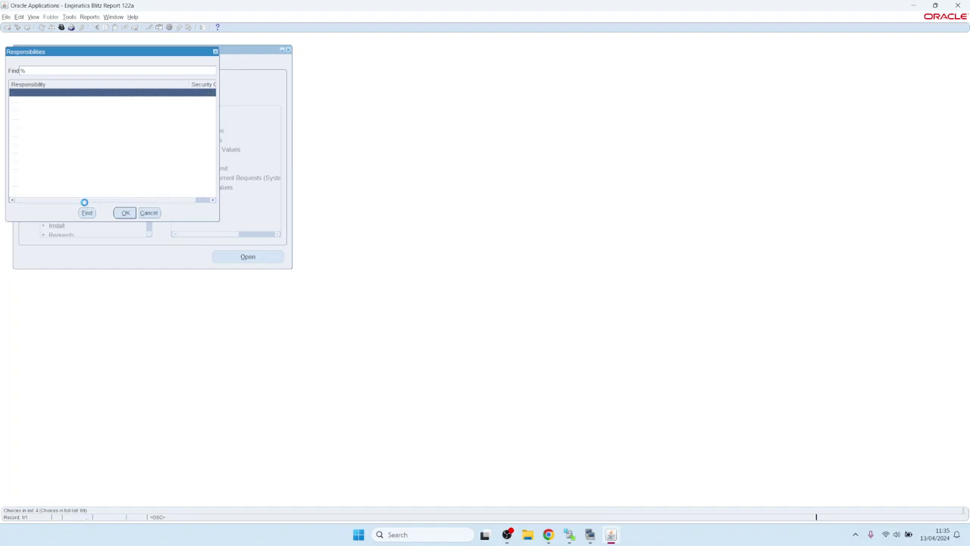
key("Escape")
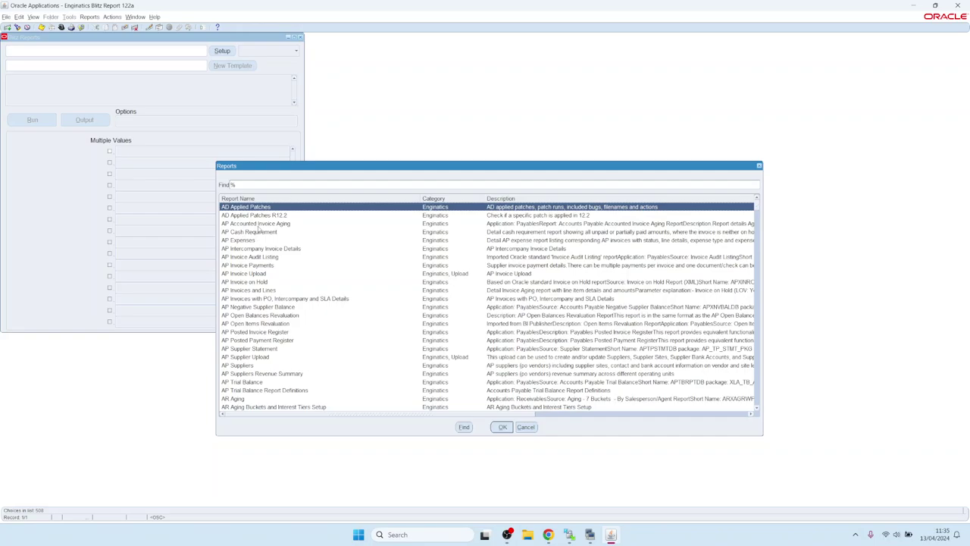
Step: Search the Blitz Reports list for FND and run the FND Applications report
type("FND")
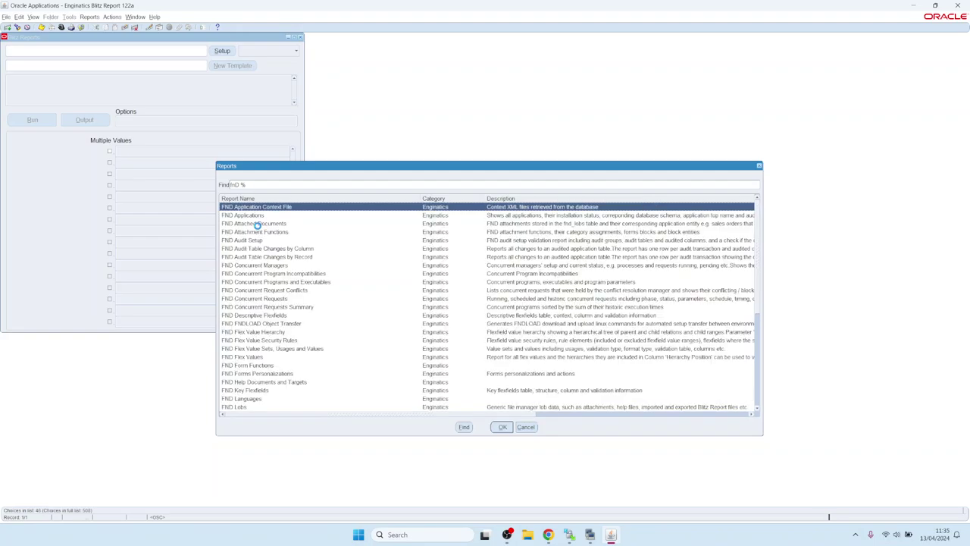
double_click(258, 226)
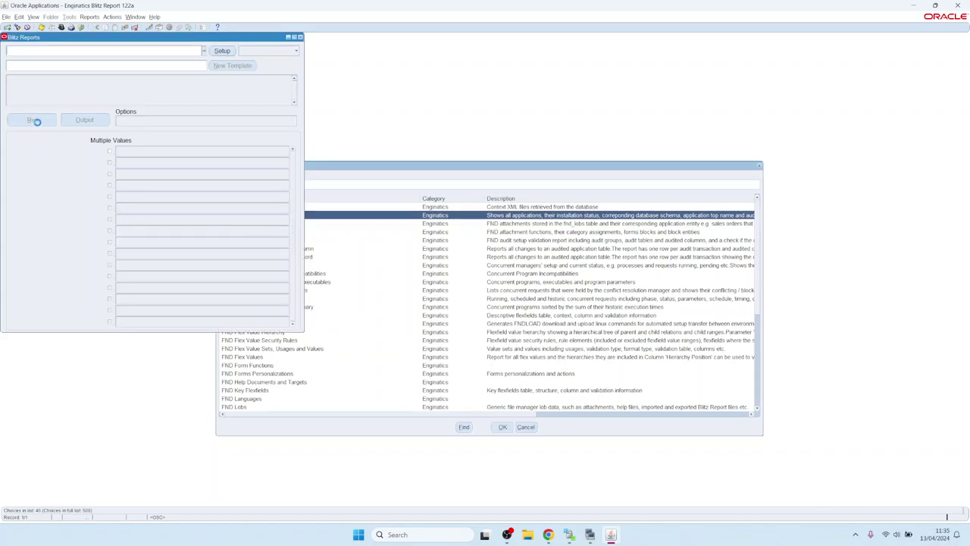
left_click(32, 120)
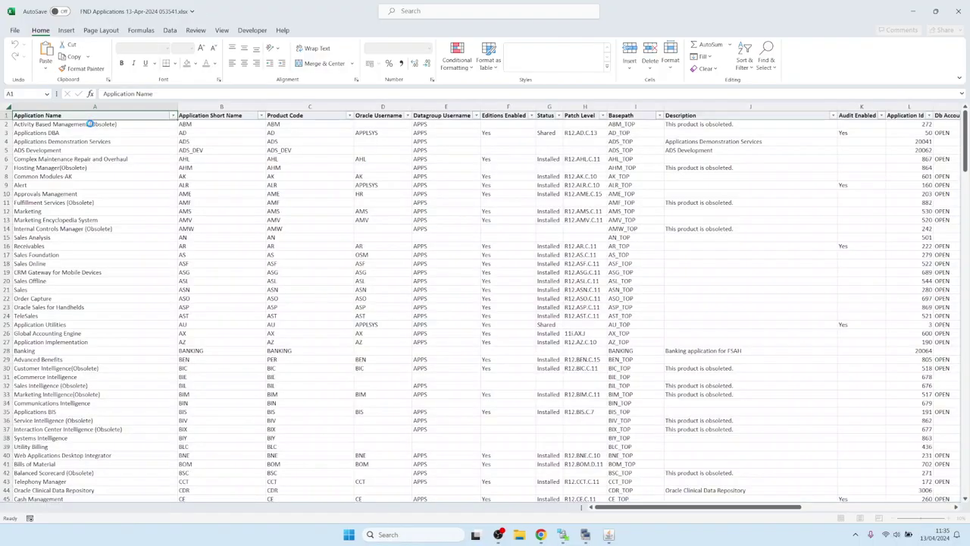
Step: Inspect the FND Applications list in Excel, close the workbook, and return to Blitz Reports
left_click(321, 280)
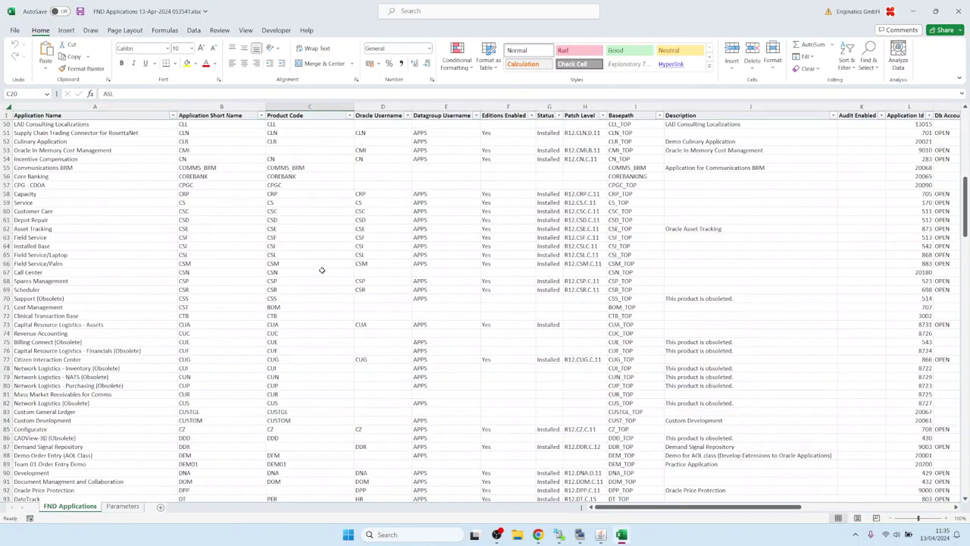
left_click(959, 19)
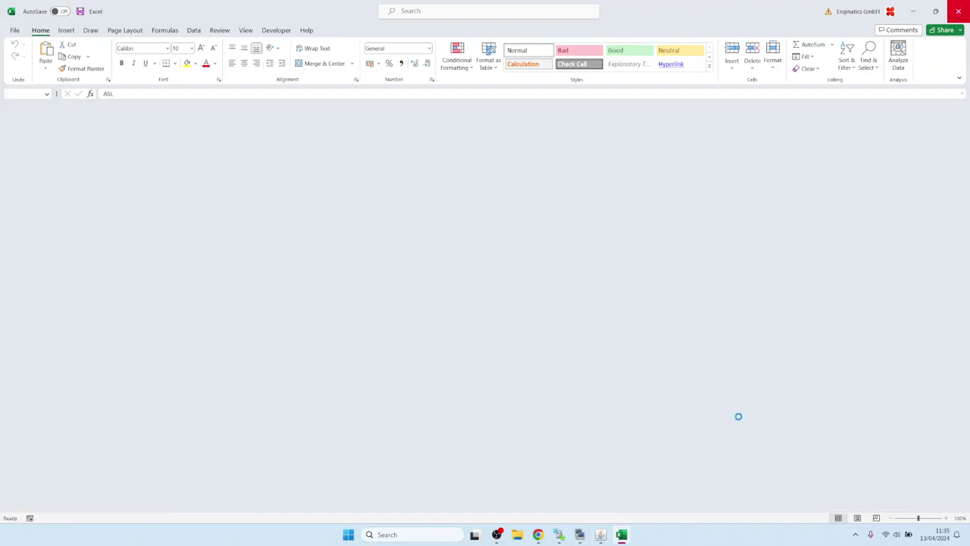
left_click(610, 535)
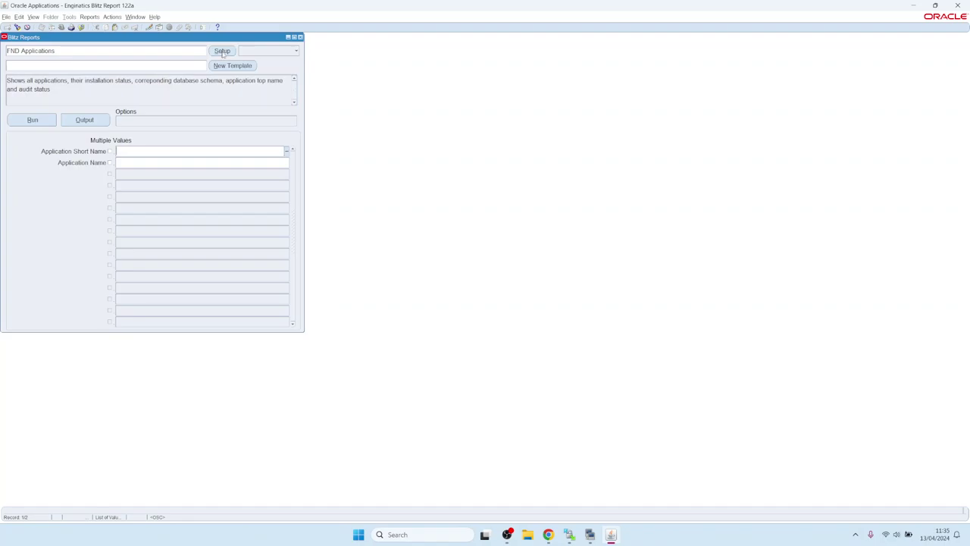
Step: Open the FND Applications setup, test-run it, and return to the setup showing its SQL
left_click(222, 51)
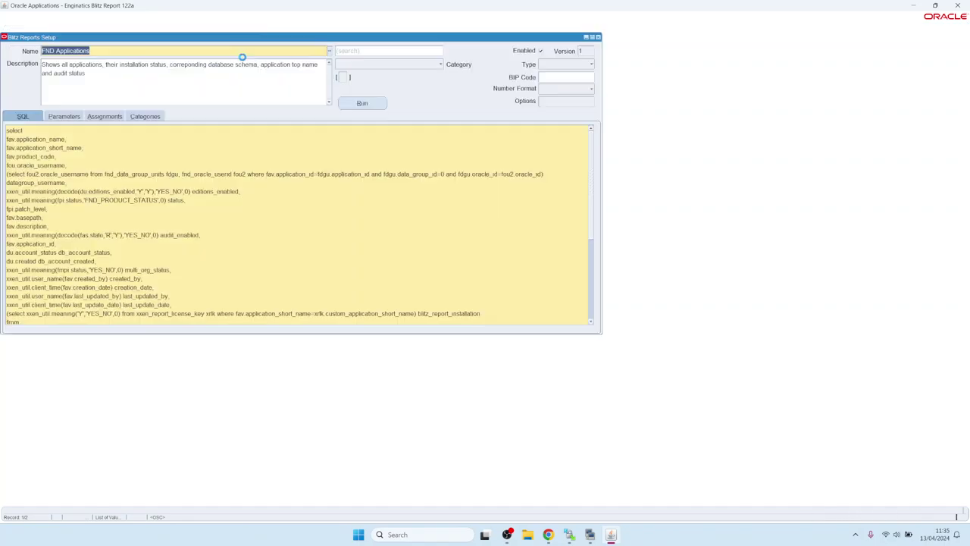
left_click(352, 105)
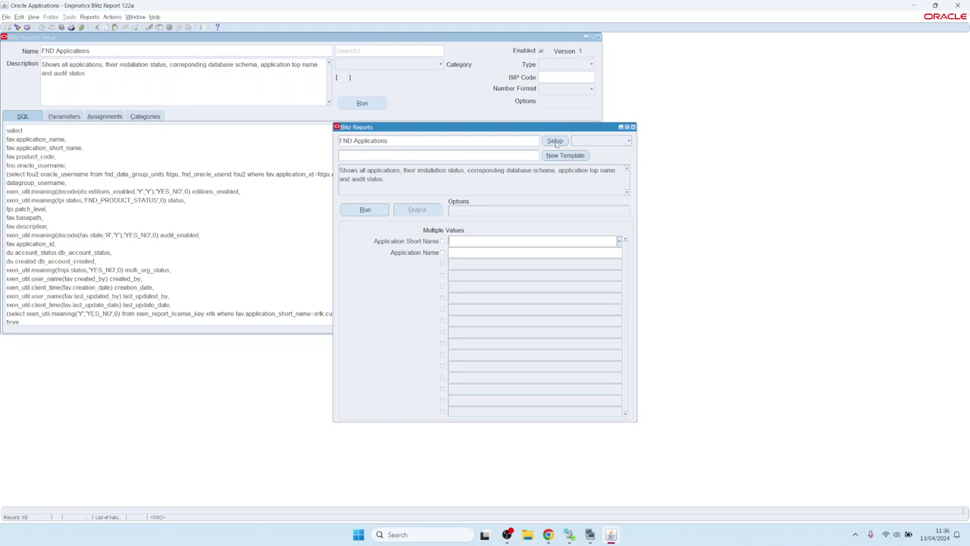
left_click(555, 142)
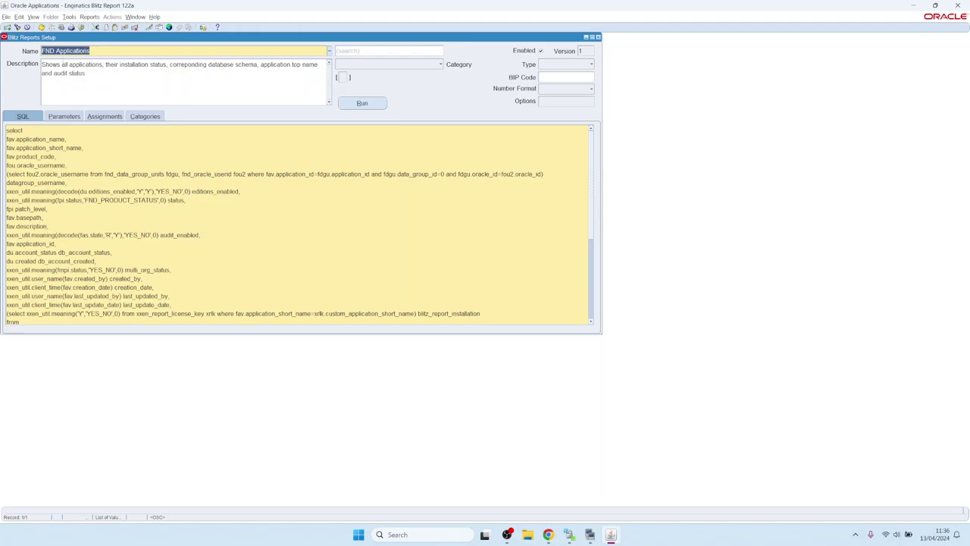
Step: Check the Blitz Report license shows 10 max users and expiry 31.07.2024, then close it
left_click(70, 17)
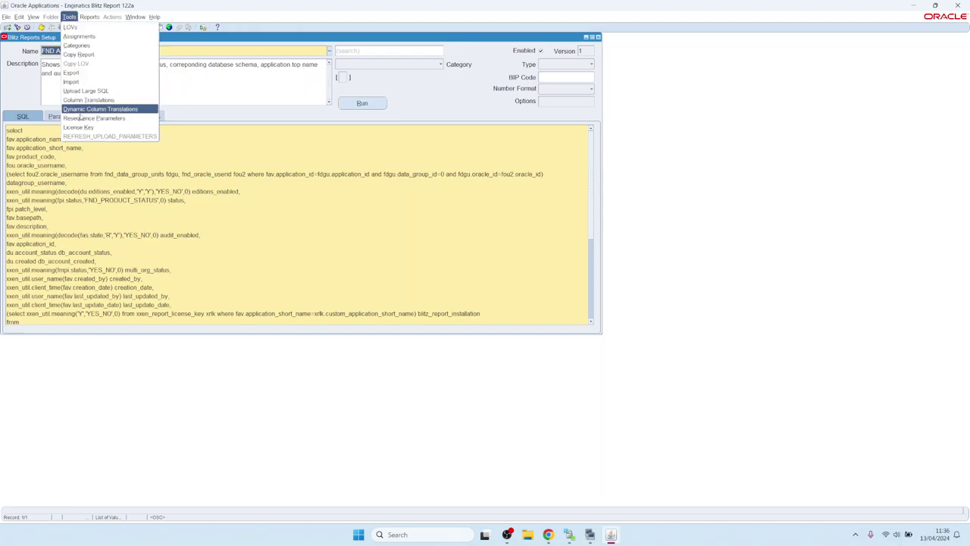
left_click(79, 128)
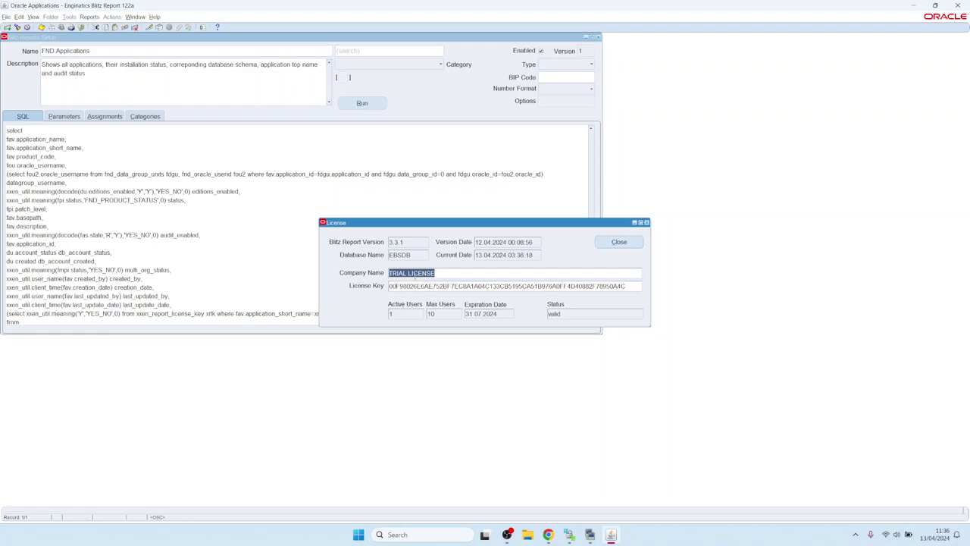
left_click(446, 314)
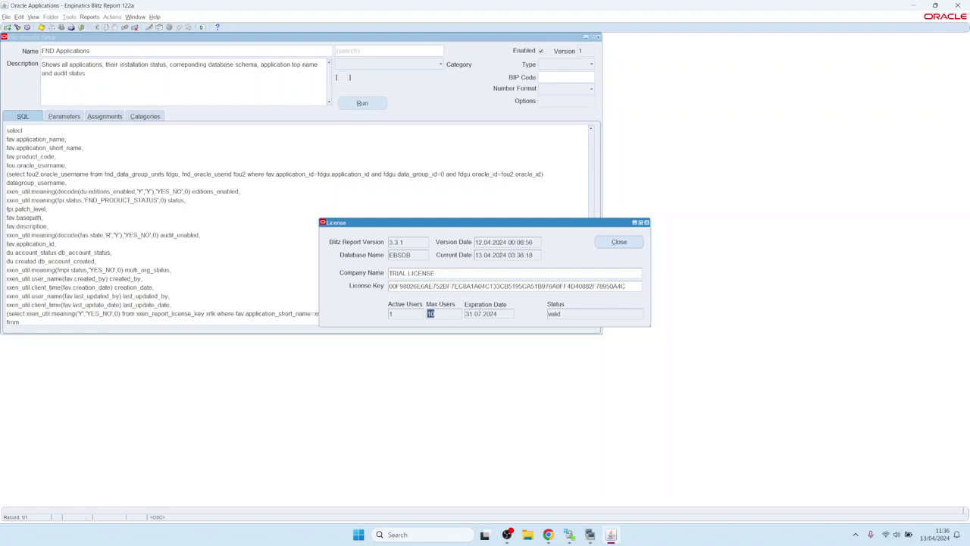
key("Tab")
left_click(625, 245)
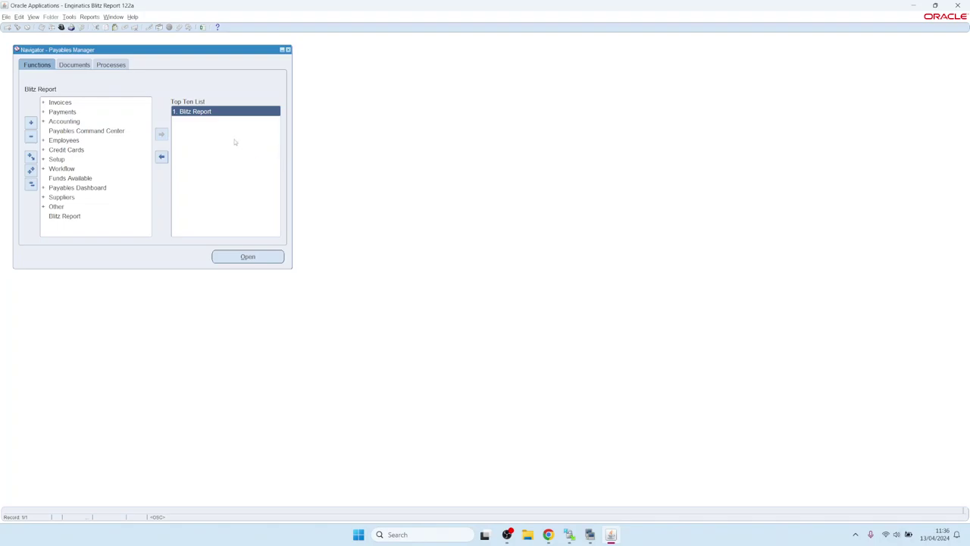
Step: In Blitz Report, filter to the Upload category and choose the AP Invoice Upload report
double_click(200, 111)
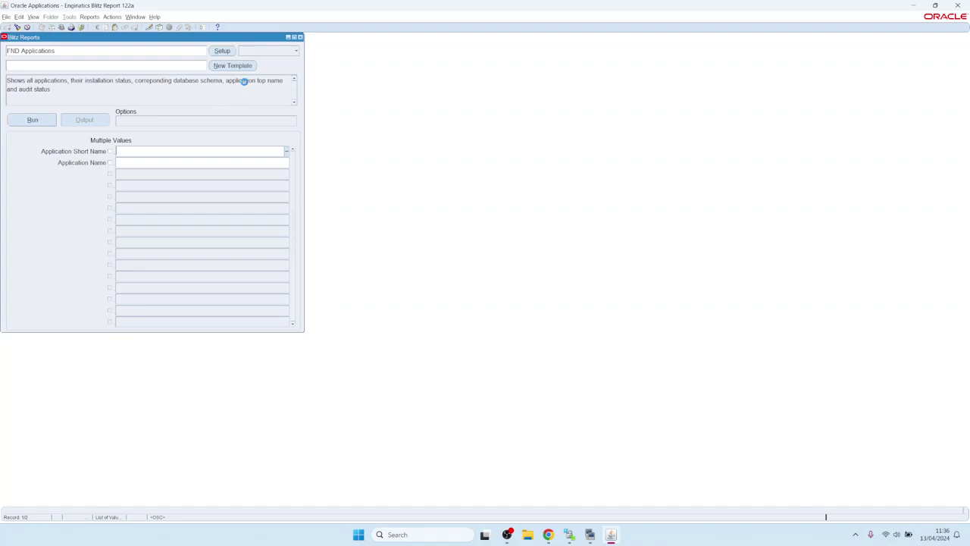
left_click(270, 51)
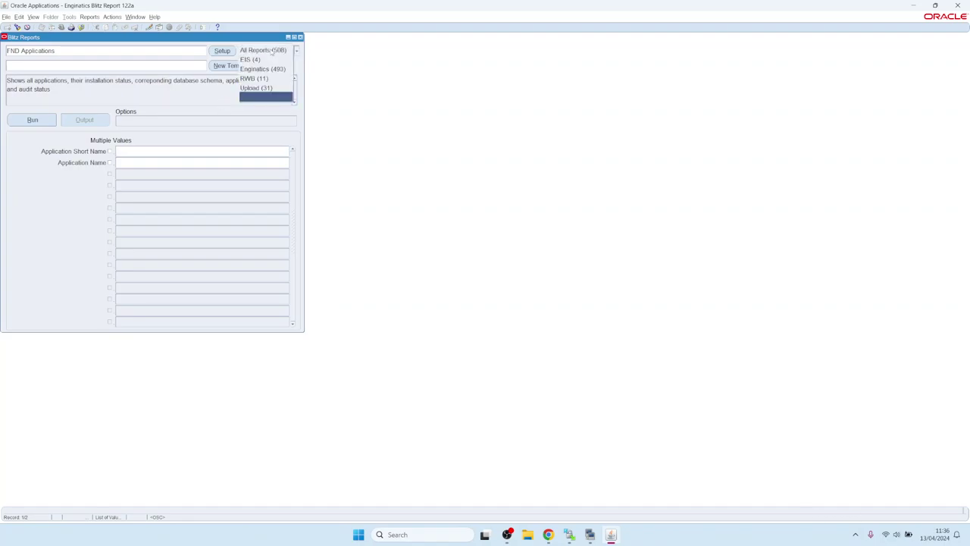
left_click(258, 88)
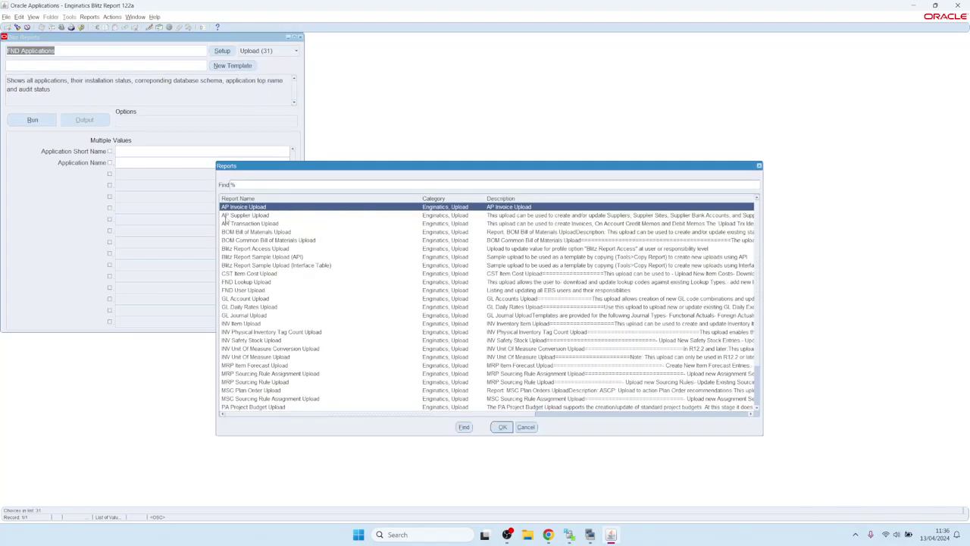
double_click(242, 207)
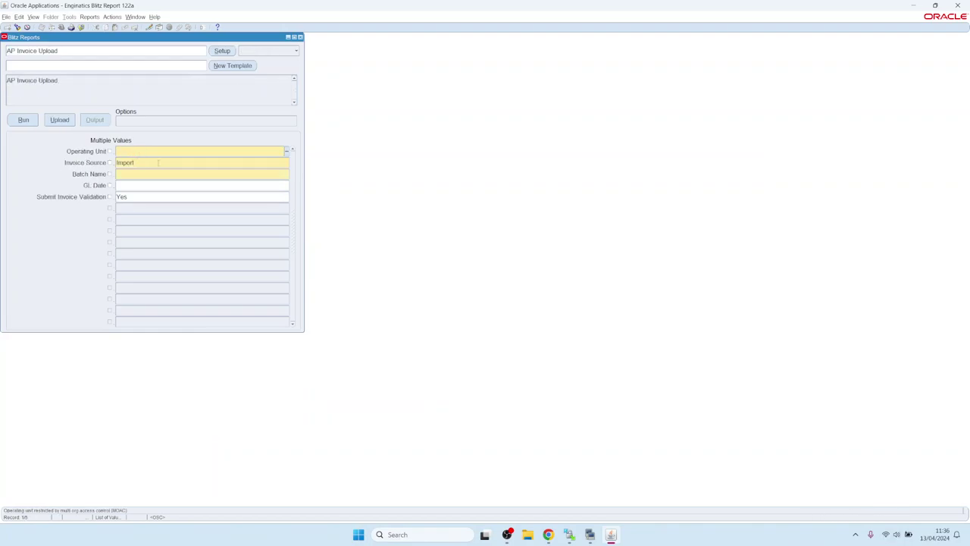
Step: Set Operating Unit to Vision Operations and Batch Name to 'test', then run the template
left_click(130, 174)
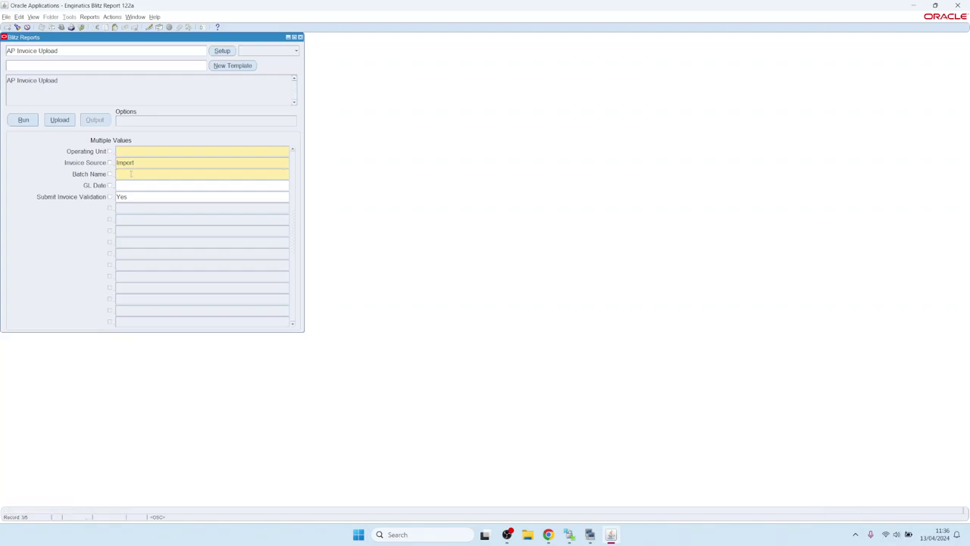
left_click(138, 150)
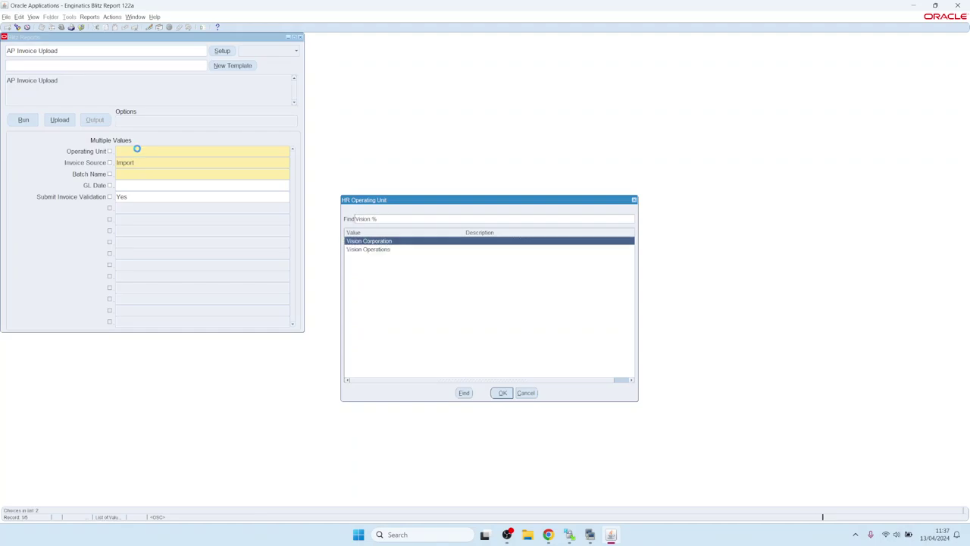
key("Down")
key("Return")
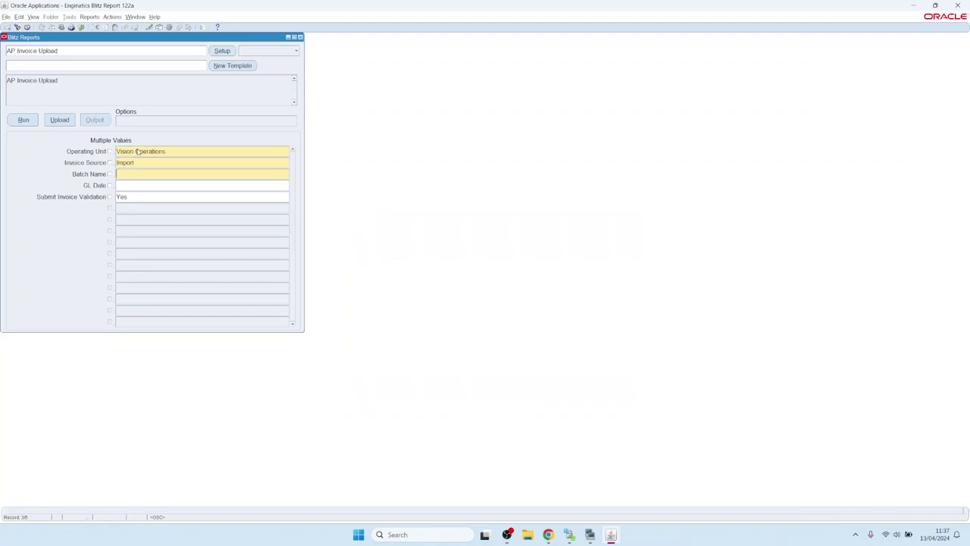
type("test")
key("alt+r")
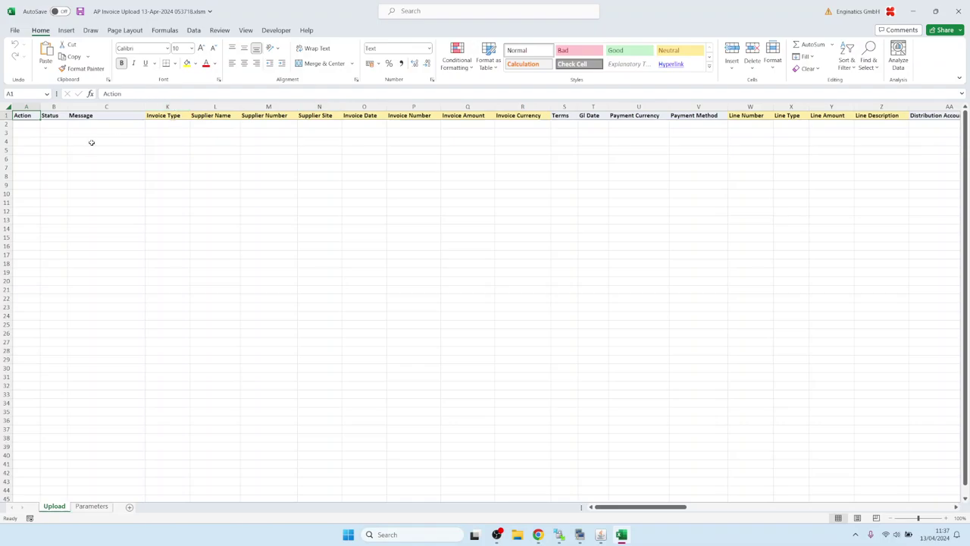
Step: Set the invoice type in cell K2 to Interest
left_click(161, 126)
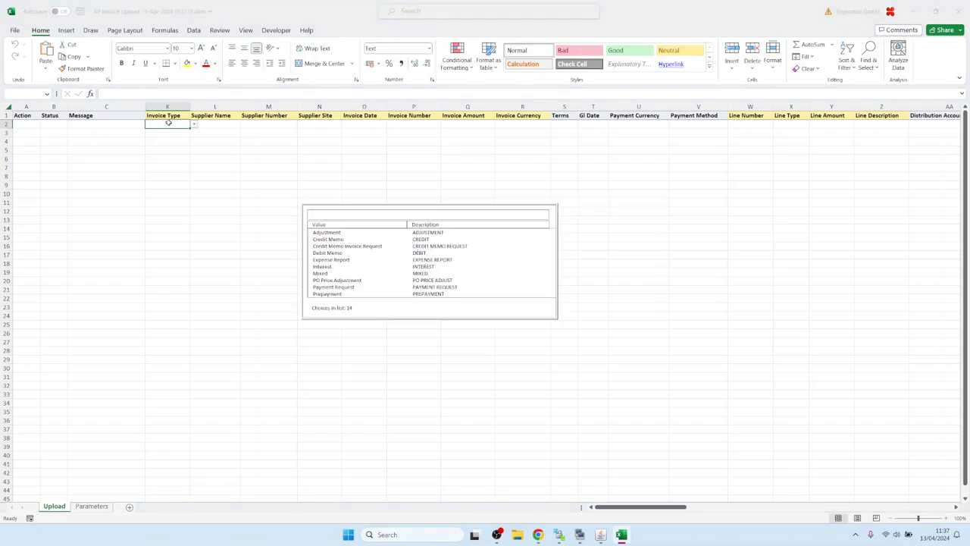
key("Down")
key("Down")
key("Down")
key("Down")
key("Down")
key("Down")
key("Down")
key("Up")
key("Up")
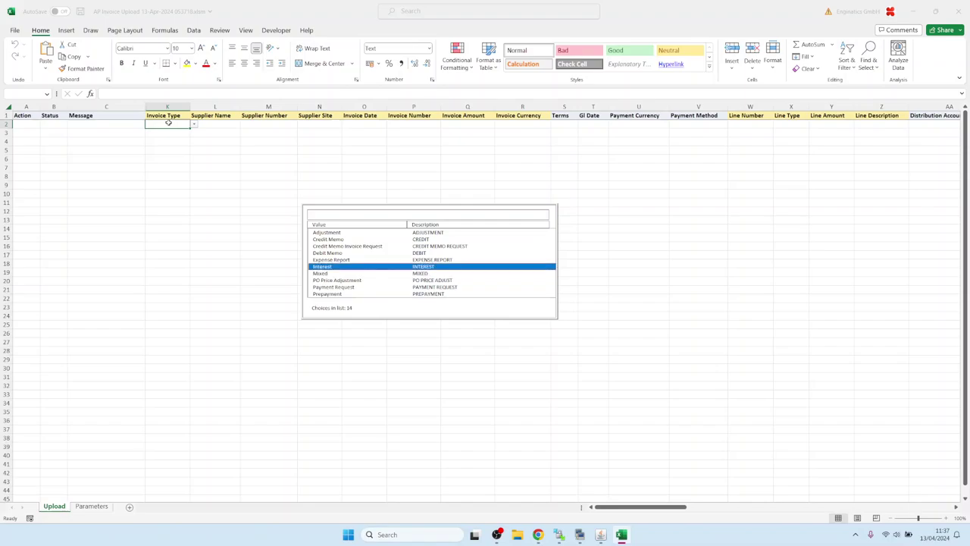
key("Return")
Step: Search the supplier list with 'a' to fill row 2's supplier, then return to Oracle Applications
type("a")
key("Tab")
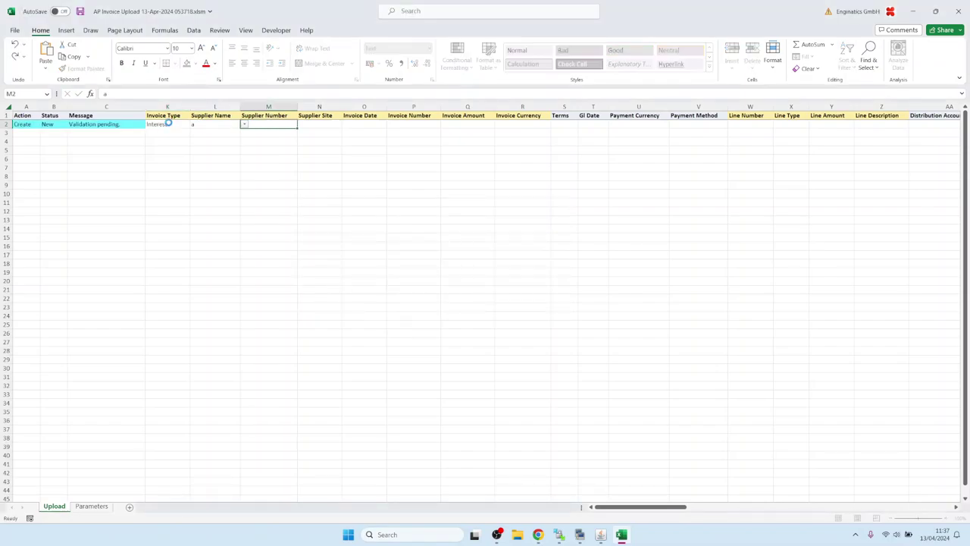
key("Down")
key("Down")
key("Down")
key("Escape")
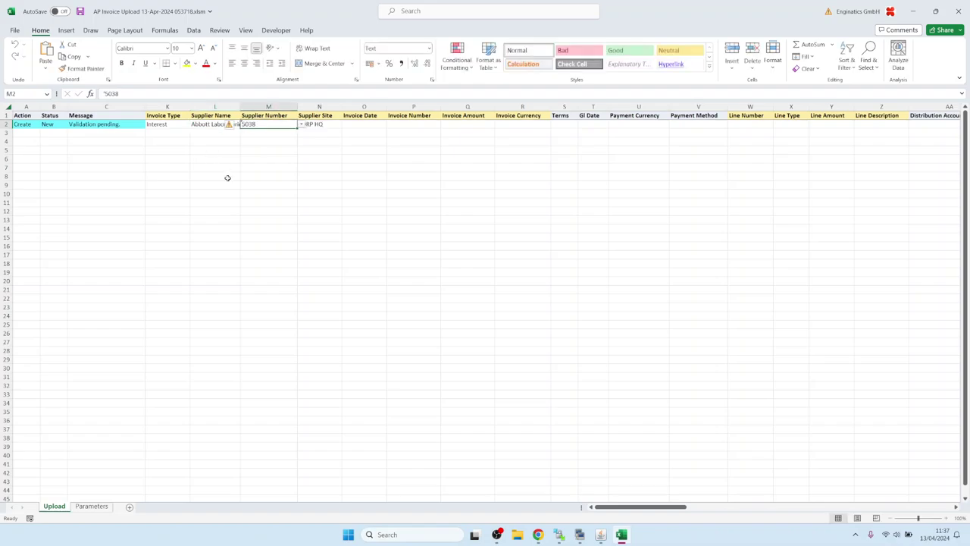
left_click(601, 535)
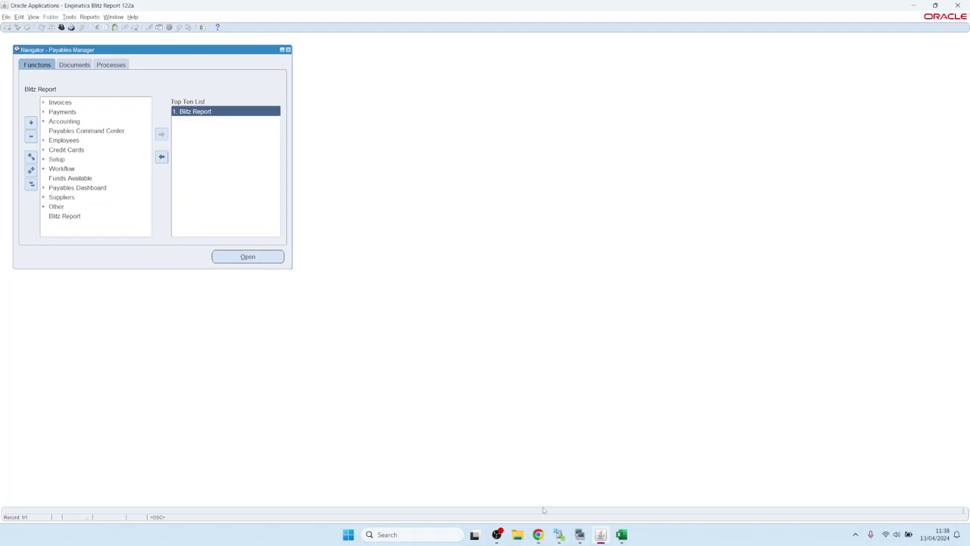
Step: In the r122a terminal, run ls -ltr and select blitz_report_install_logs_2024-04-13_052654.zip
mouse_move(581, 536)
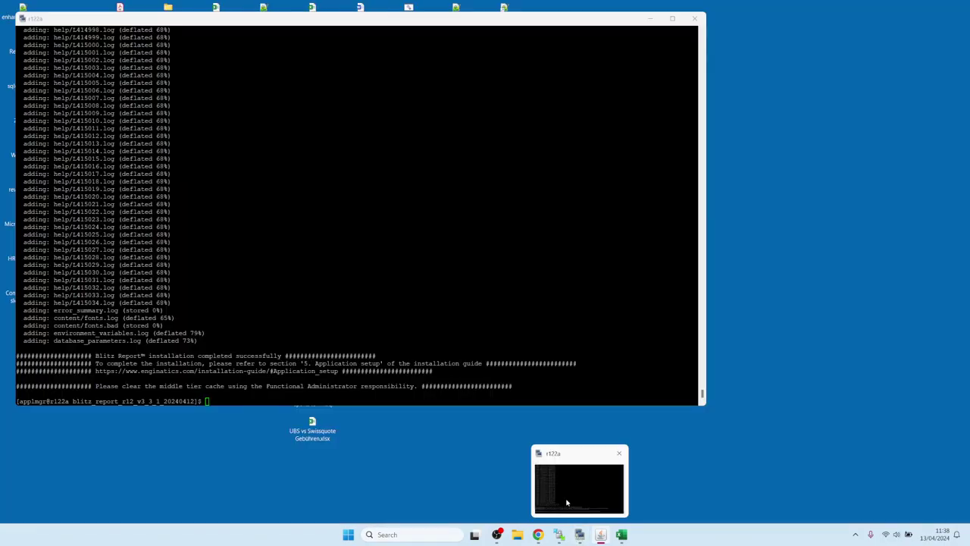
left_click(569, 501)
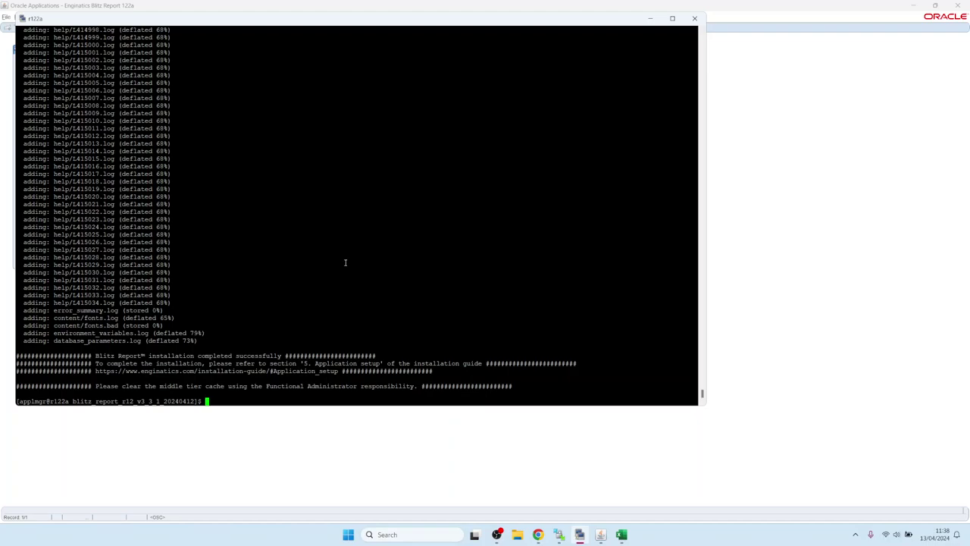
type("ls --ltr")
key("Return")
key("Up")
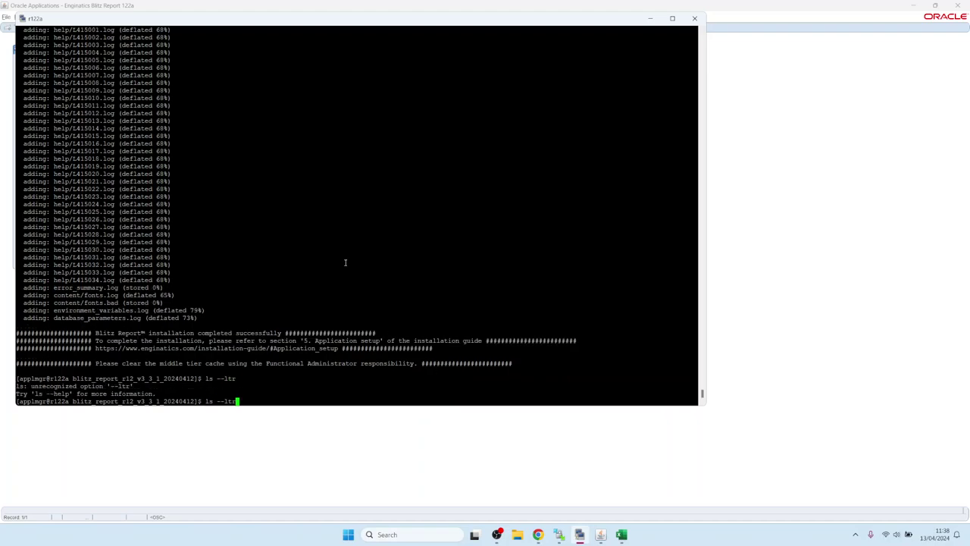
key("Left")
key("Left")
key("Left")
key("BackSpace")
key("Return")
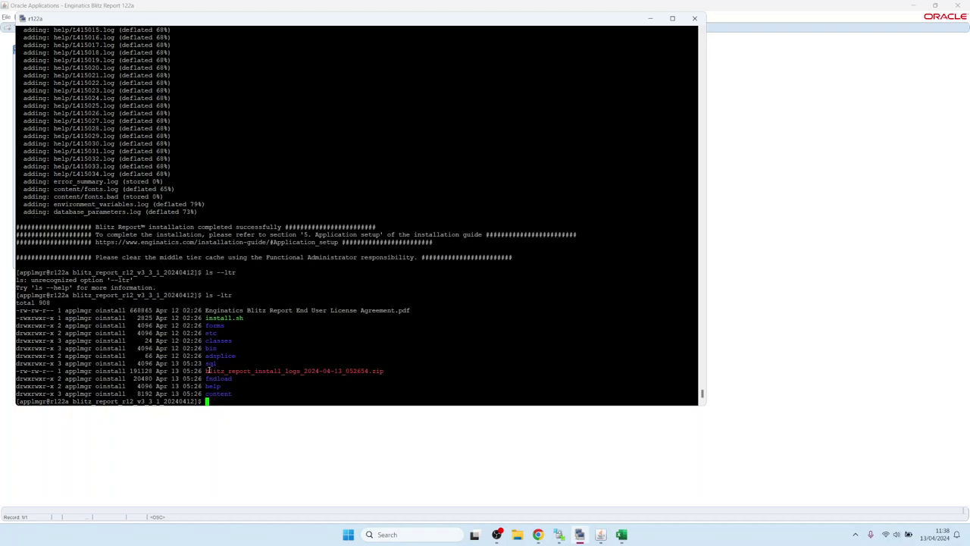
left_click_drag(206, 371, 382, 369)
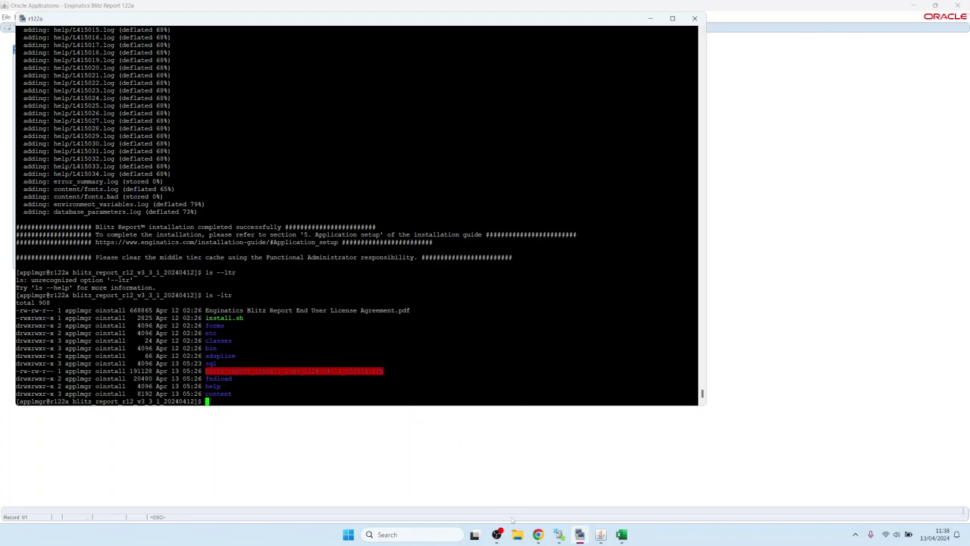
Step: Refresh the blitz_report_r12_v3_3_1_20240412 folder in WinSCP, select the logs zip, then view guide section 3.8
left_click(559, 535)
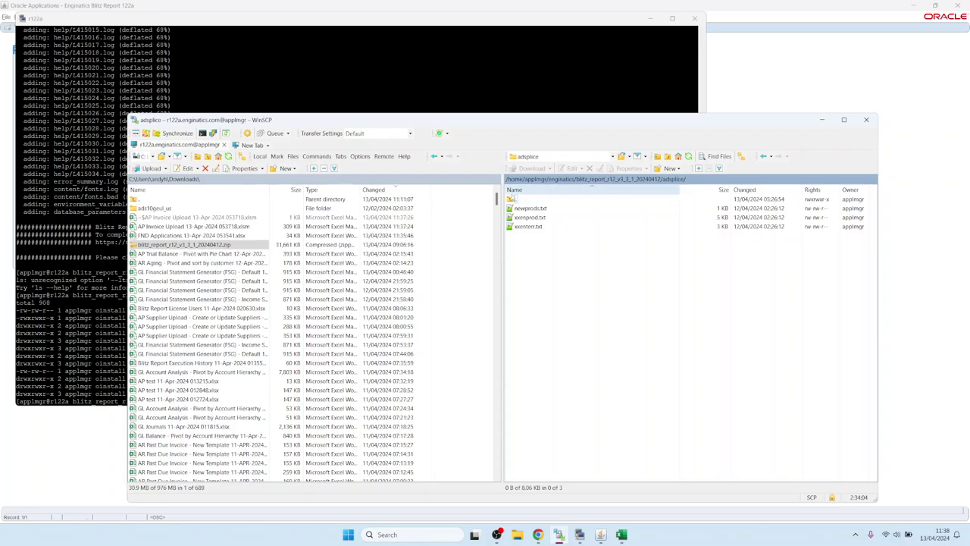
double_click(522, 199)
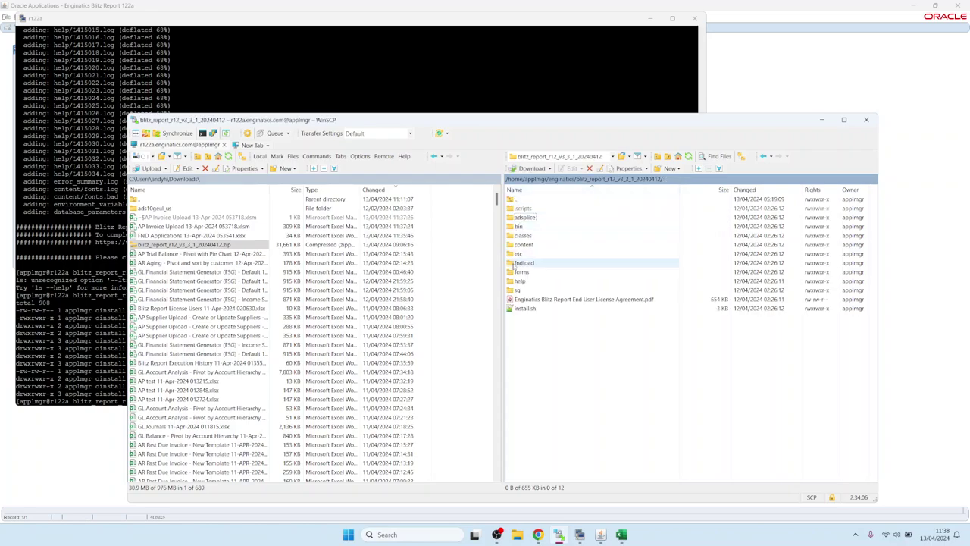
left_click(687, 156)
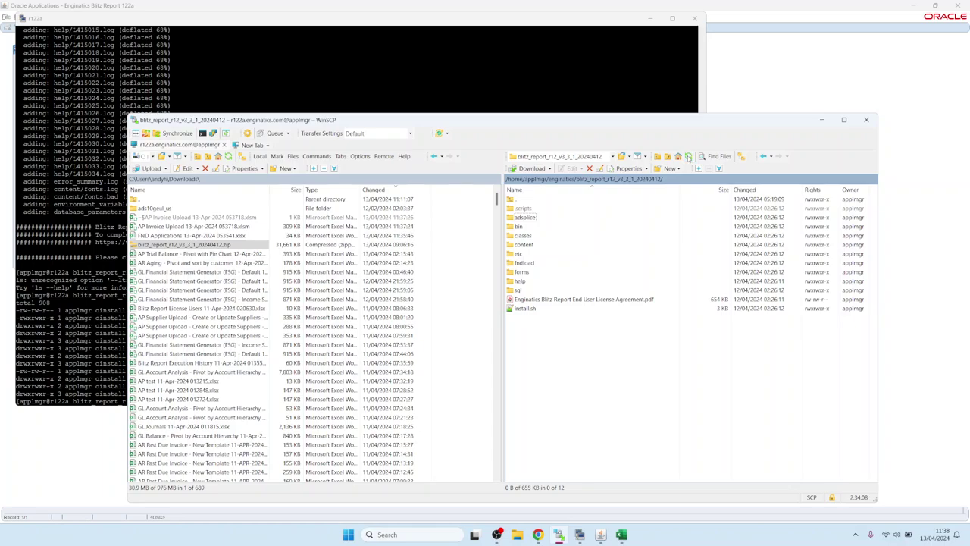
left_click(572, 299)
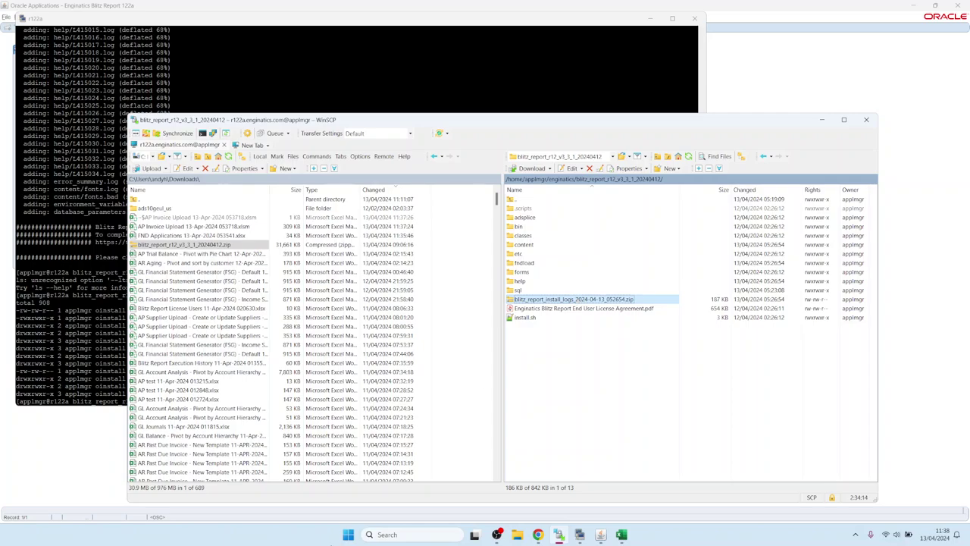
left_click(538, 535)
left_click(185, 9)
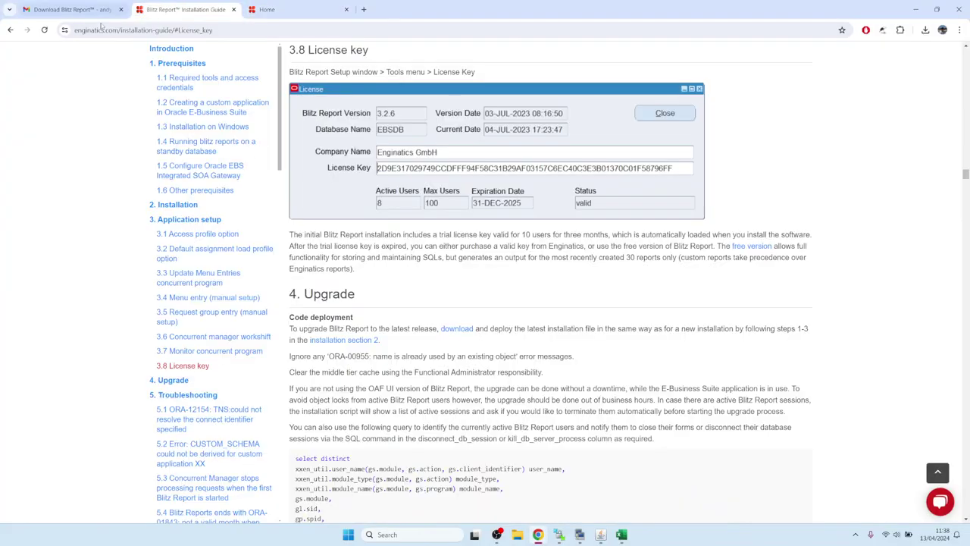